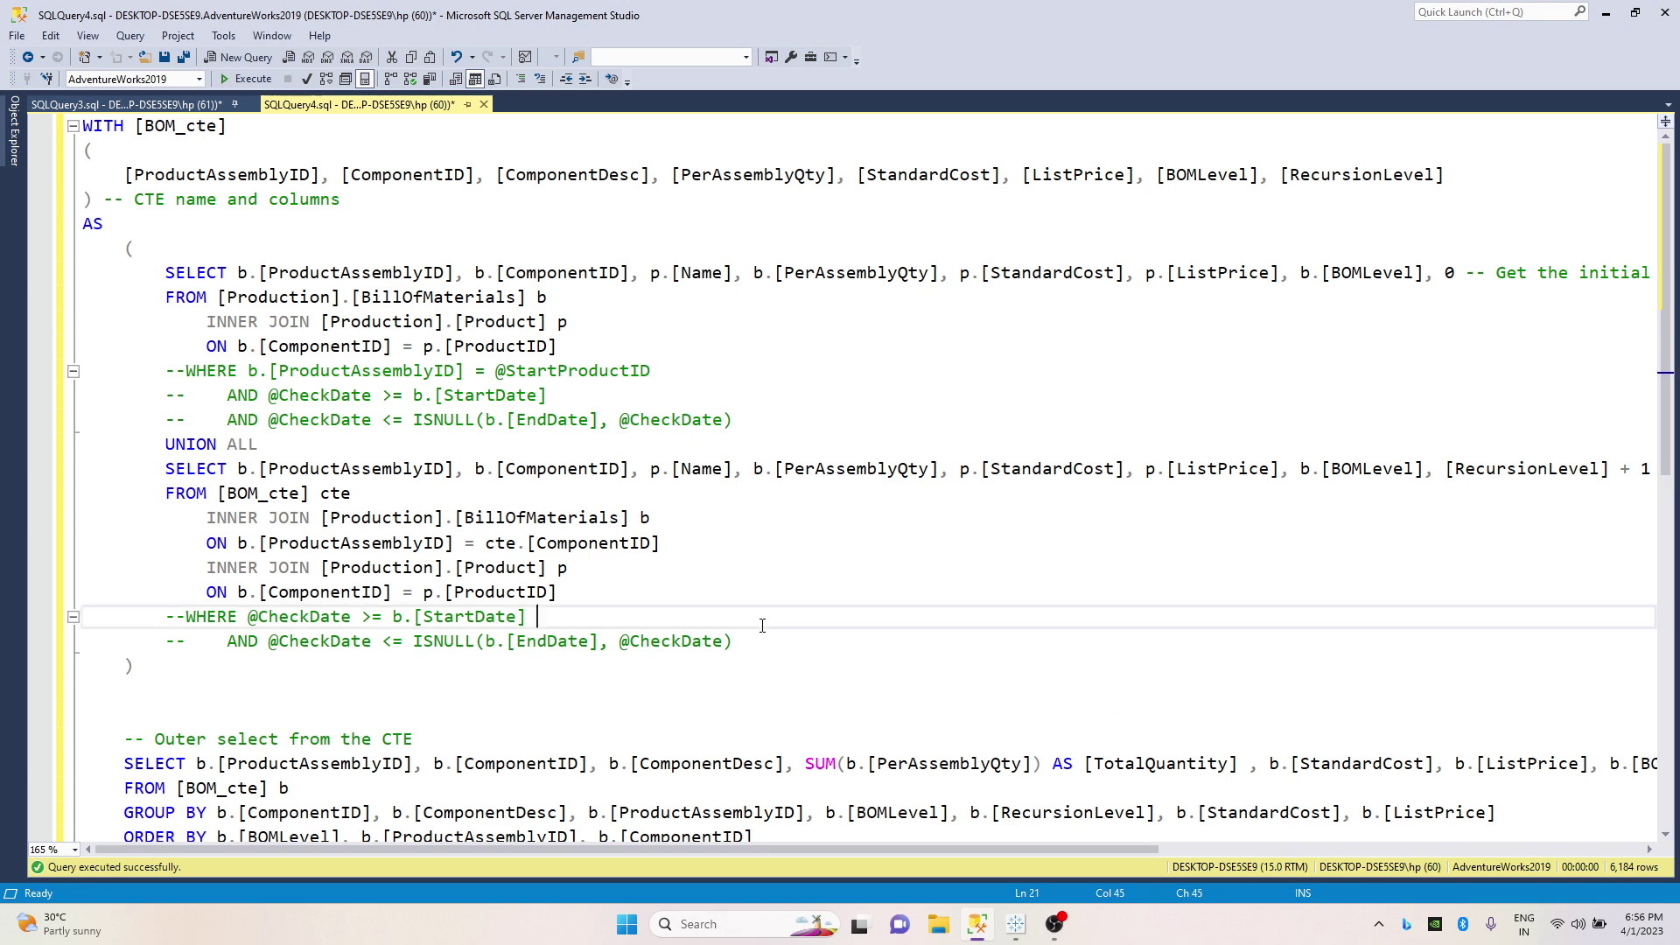
Copy the CTE query in SSMS and connect Tableau to the local AdventureWorks2019 database.
{"action": "key", "text": "ctrl+a"}
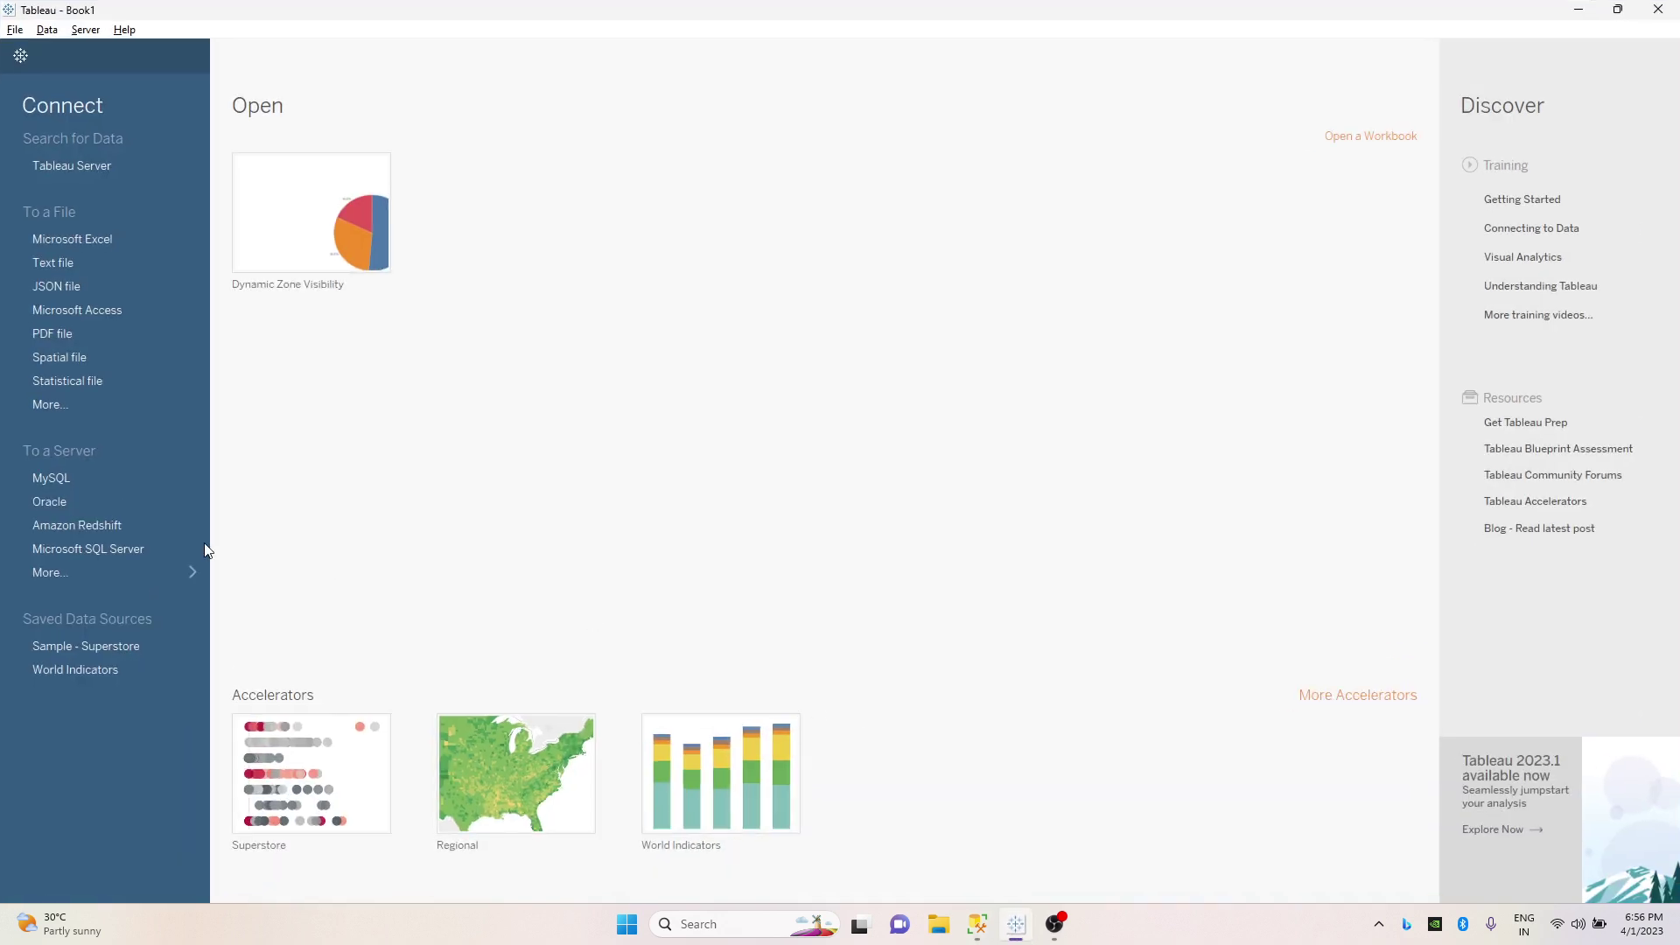
{"action": "left_click", "coordinate": [91, 547]}
{"action": "left_click", "coordinate": [971, 591]}
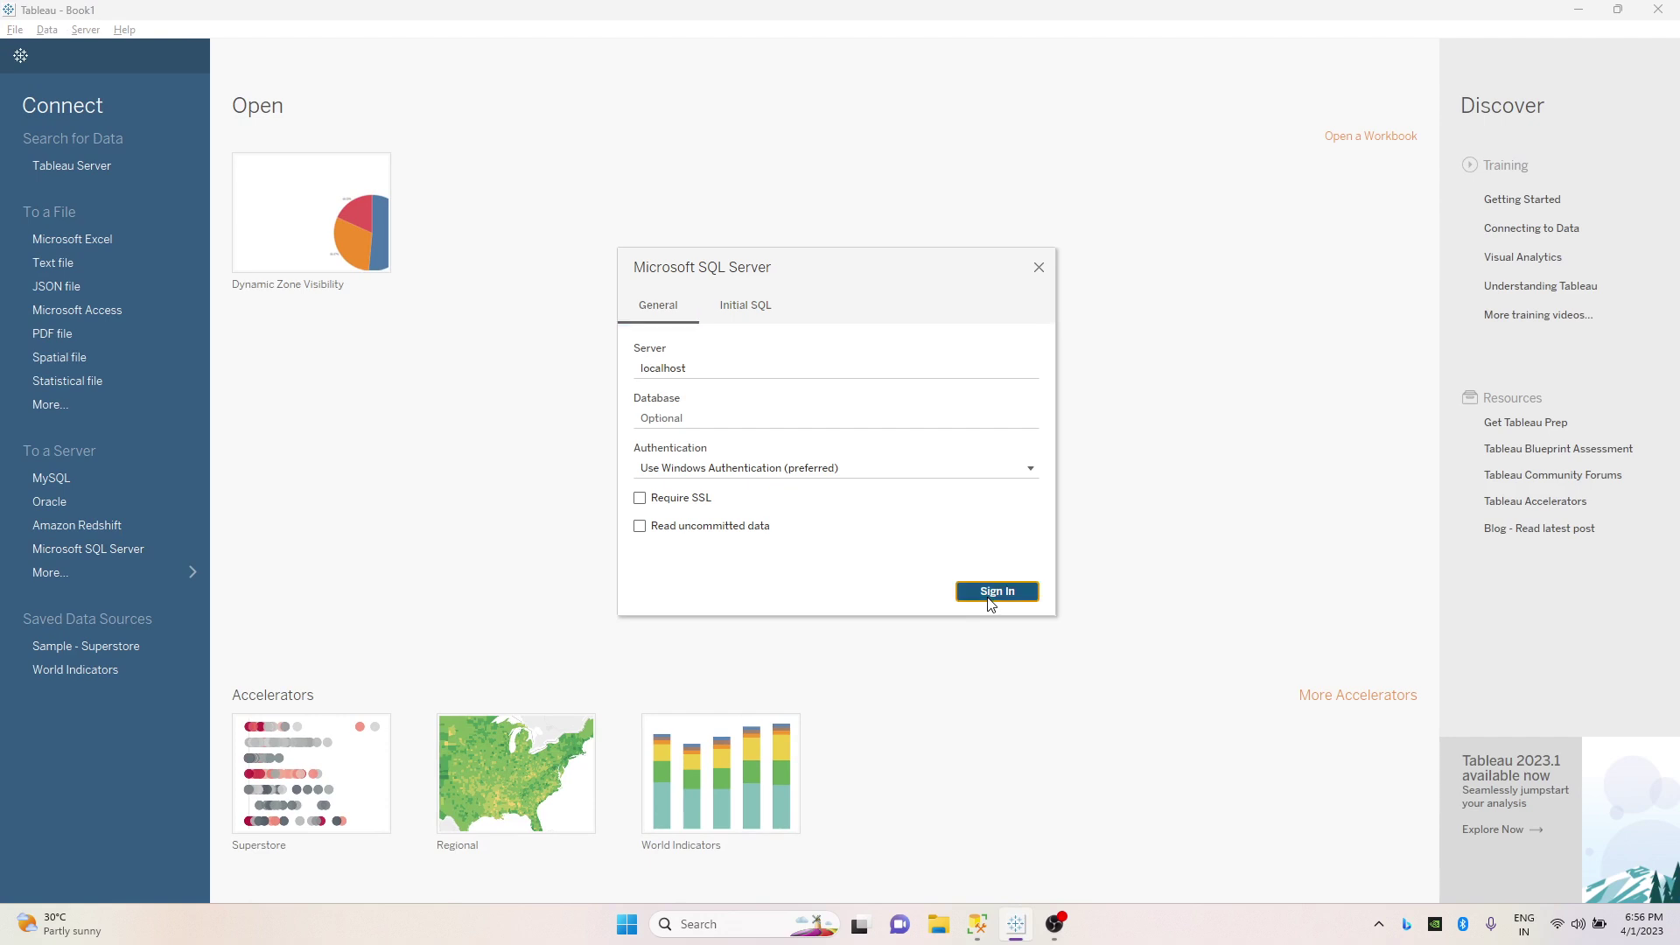
{"action": "left_click", "coordinate": [91, 204]}
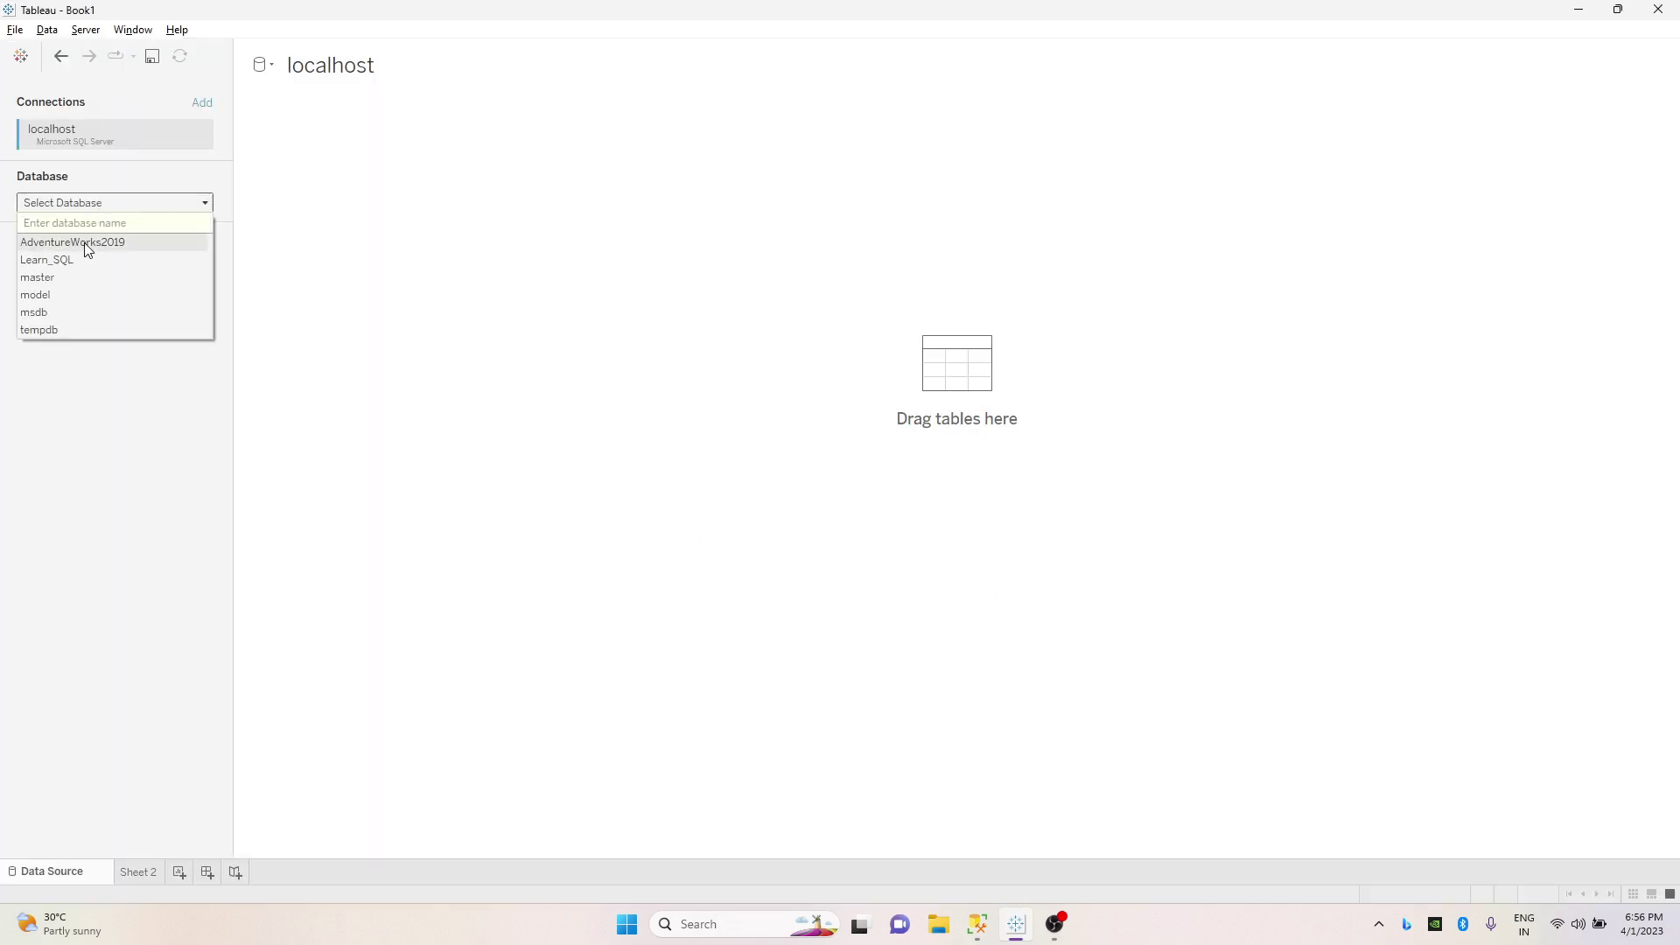
{"action": "left_click", "coordinate": [84, 244]}
Paste the CTE query into a new custom SQL query, run it, and dismiss the error.
{"action": "double_click", "coordinate": [133, 714]}
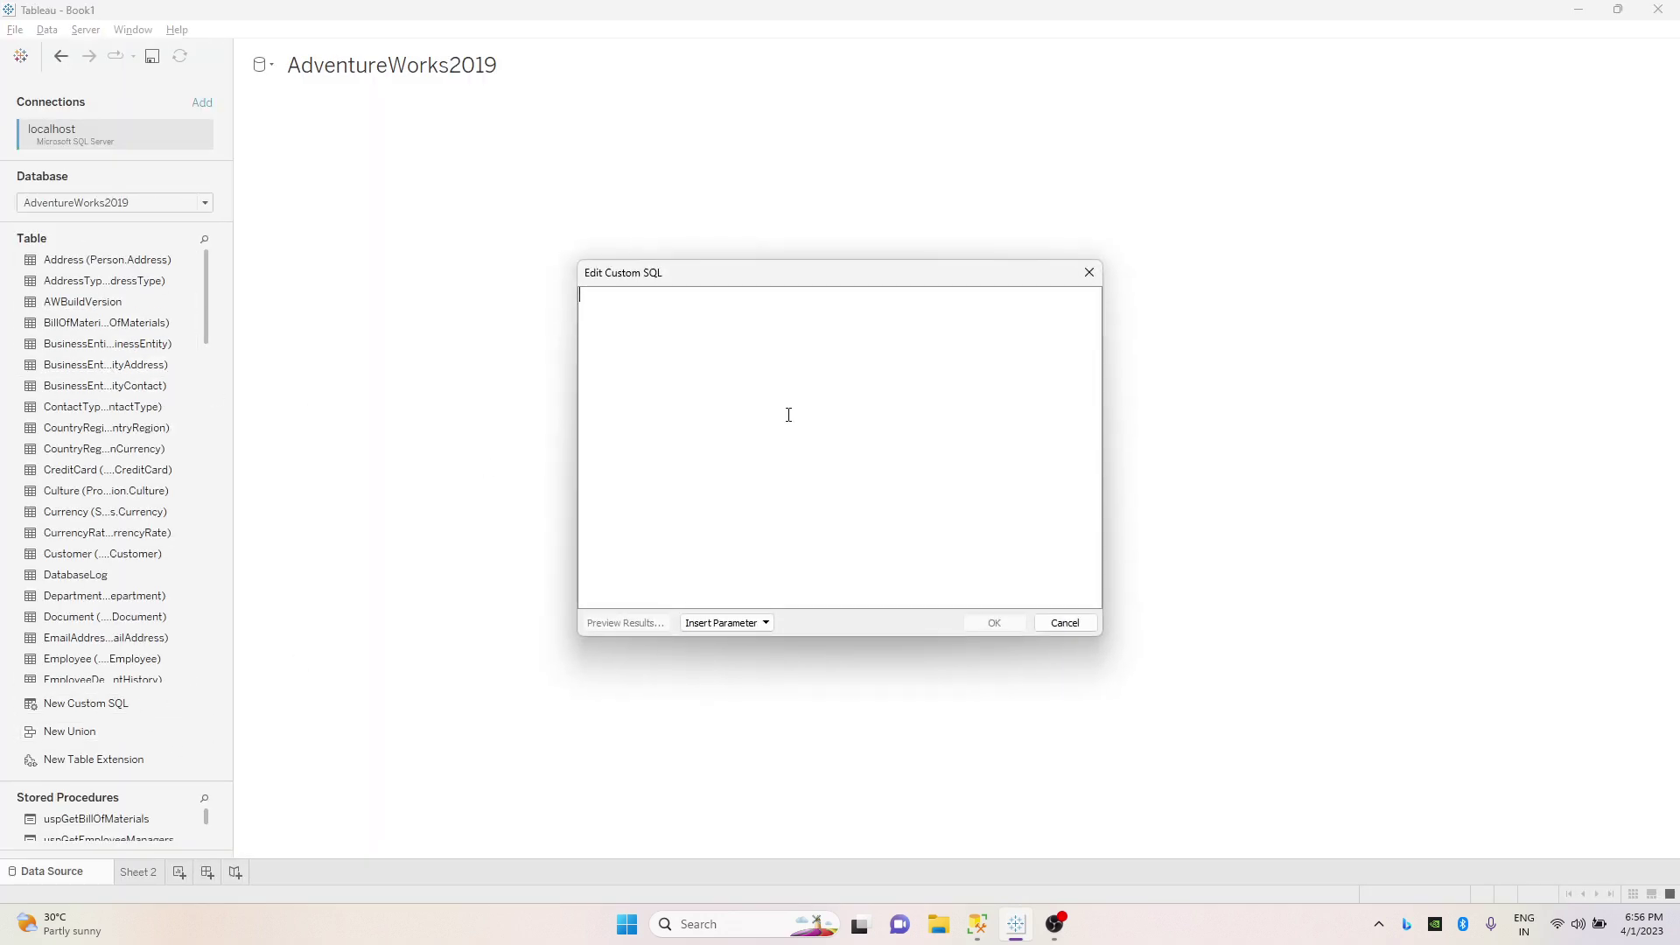
{"action": "key", "text": "ctrl+v"}
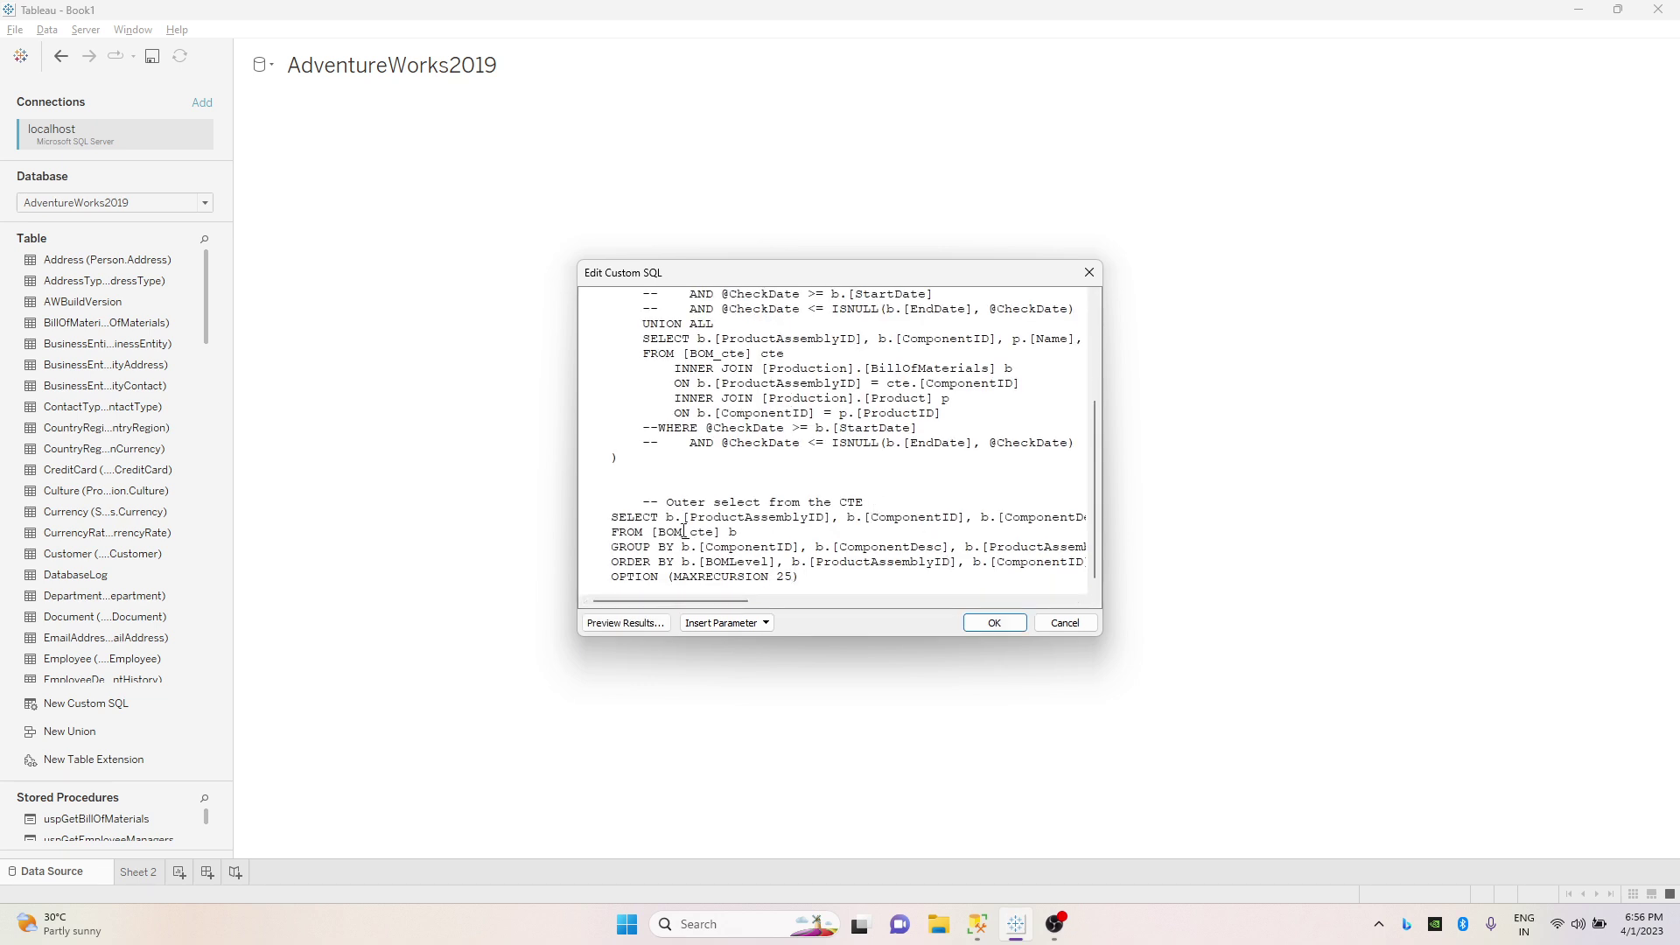
{"action": "key", "text": "shift+End"}
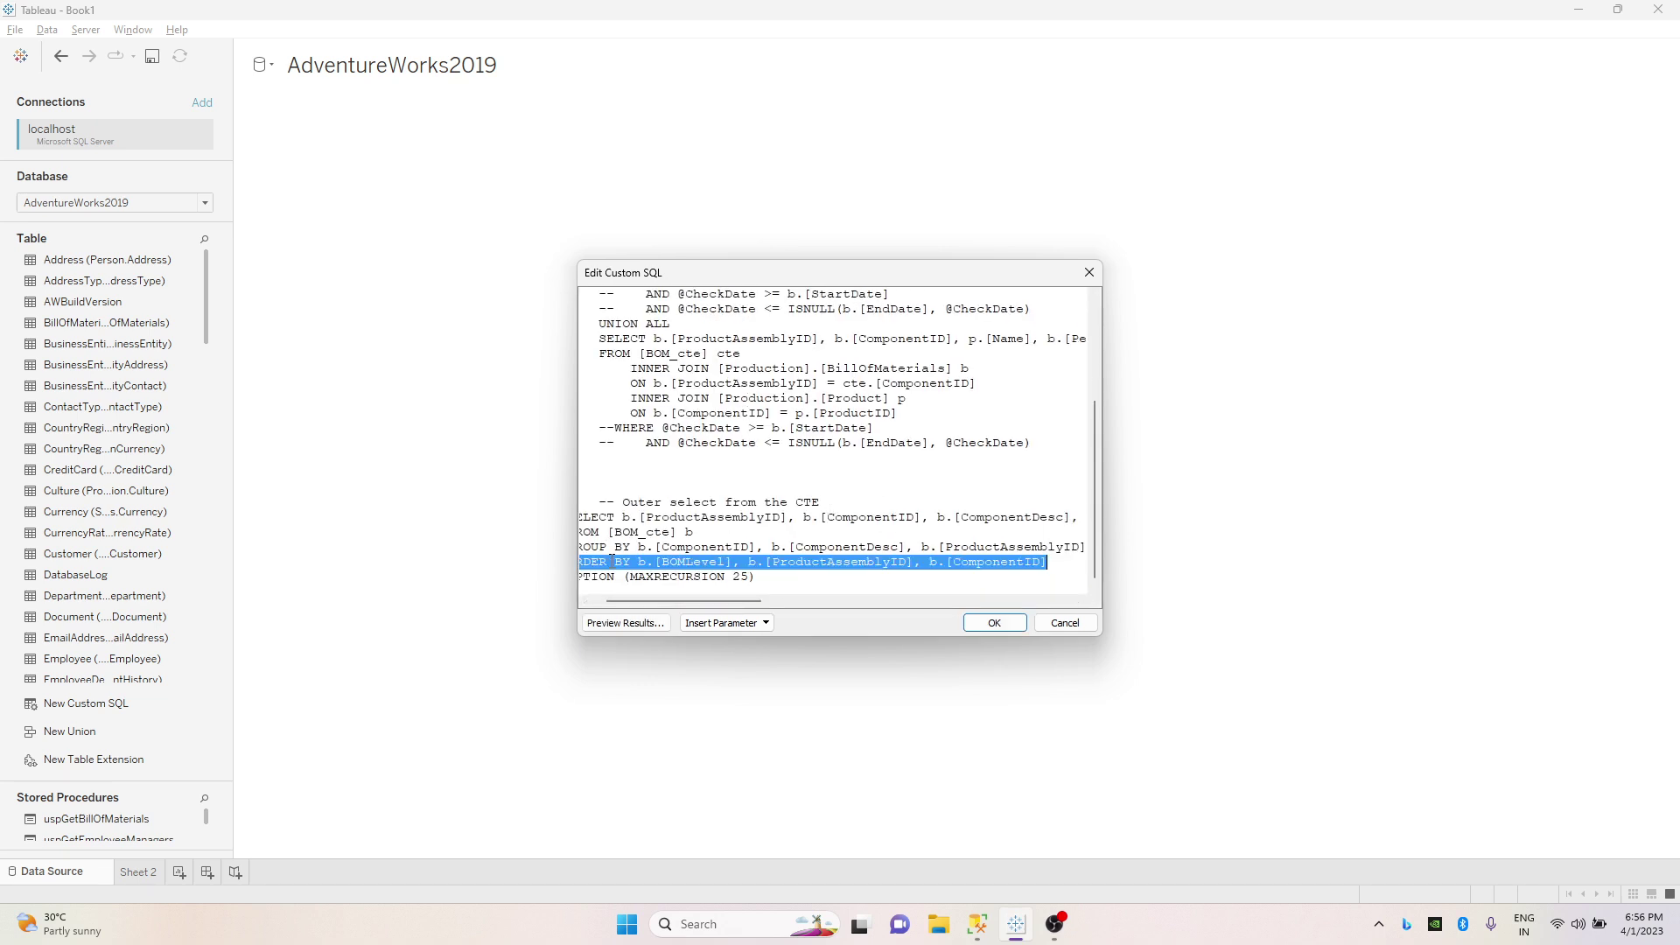
{"action": "key", "text": "shift+Down"}
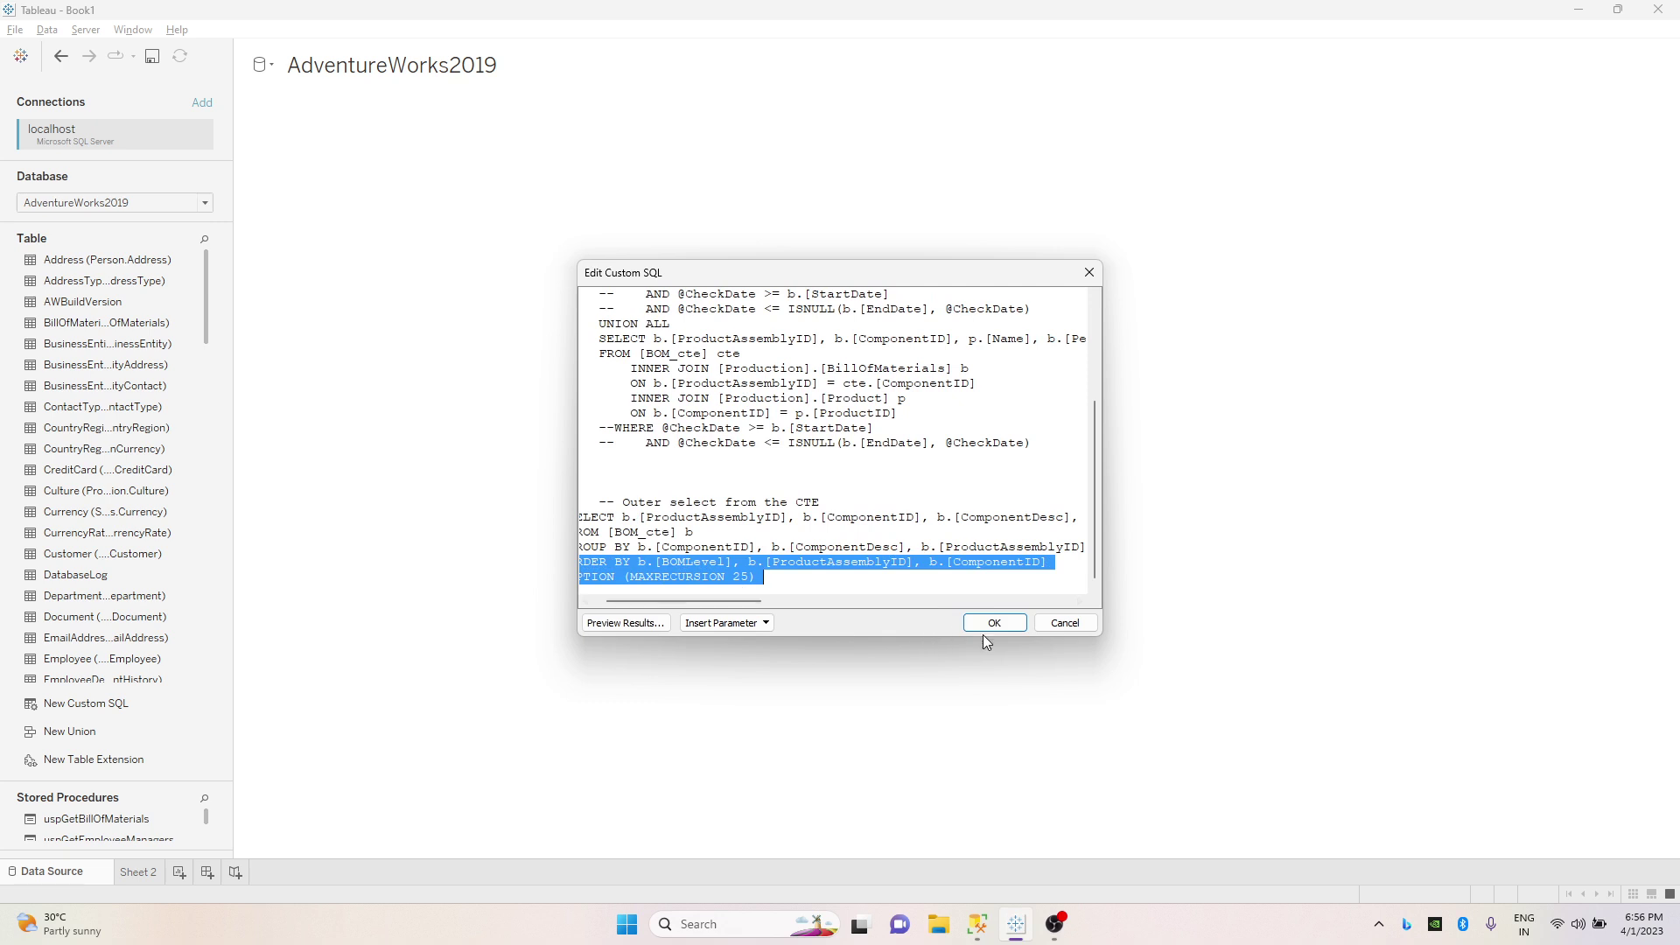
{"action": "left_click", "coordinate": [994, 626]}
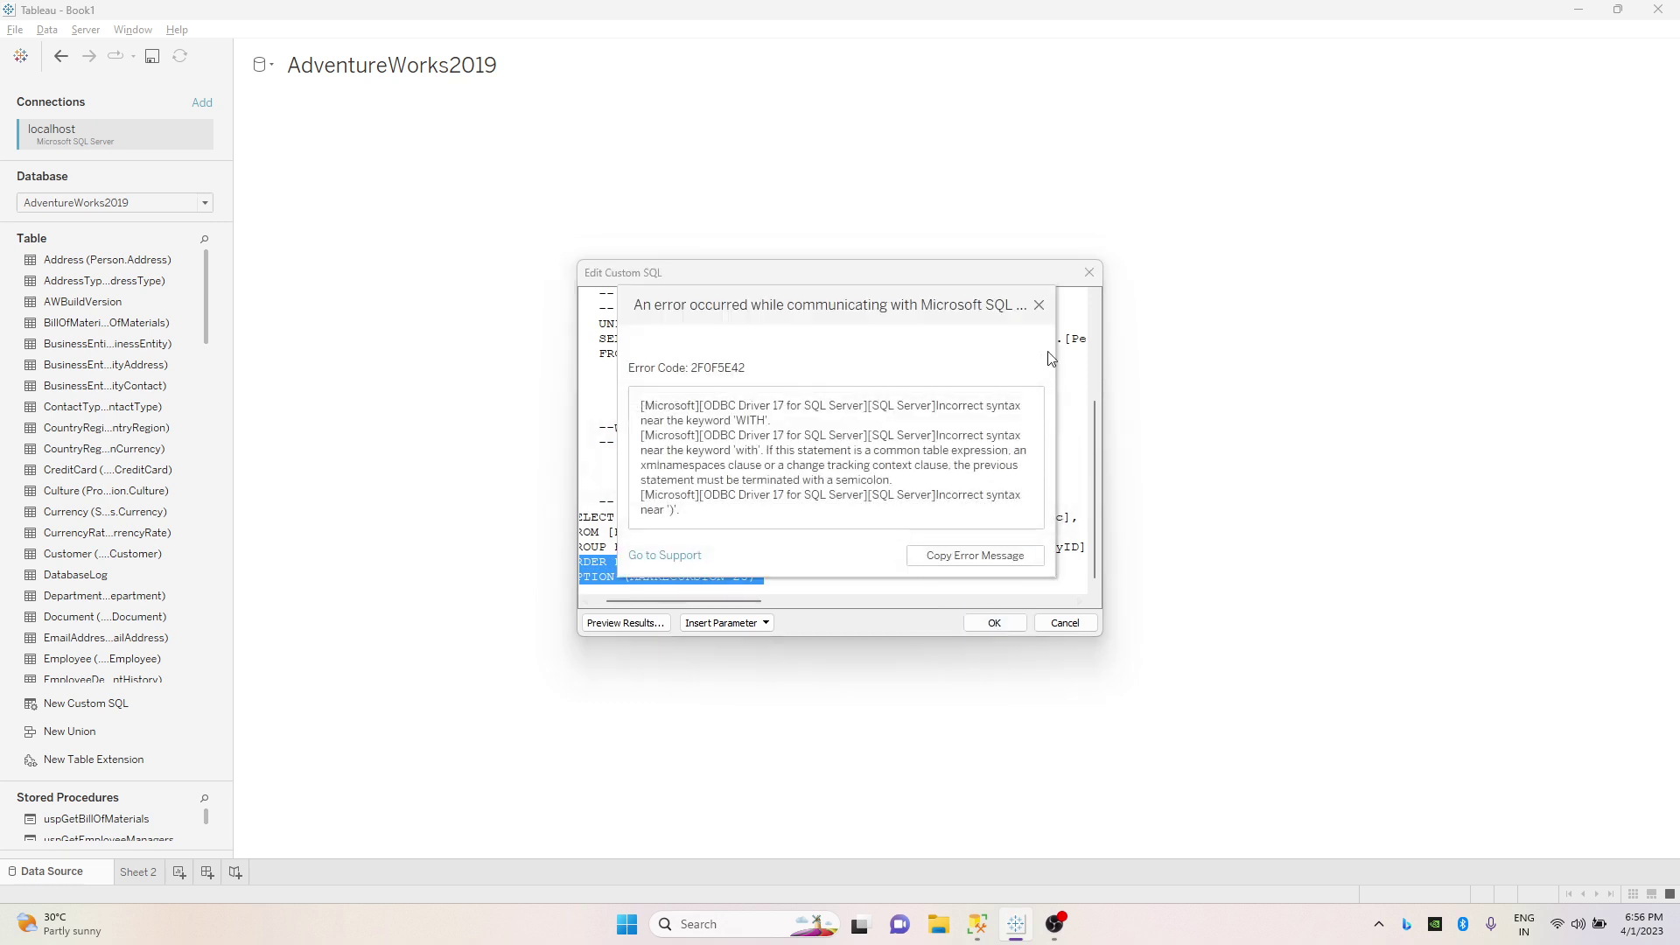
{"action": "left_click", "coordinate": [1038, 304]}
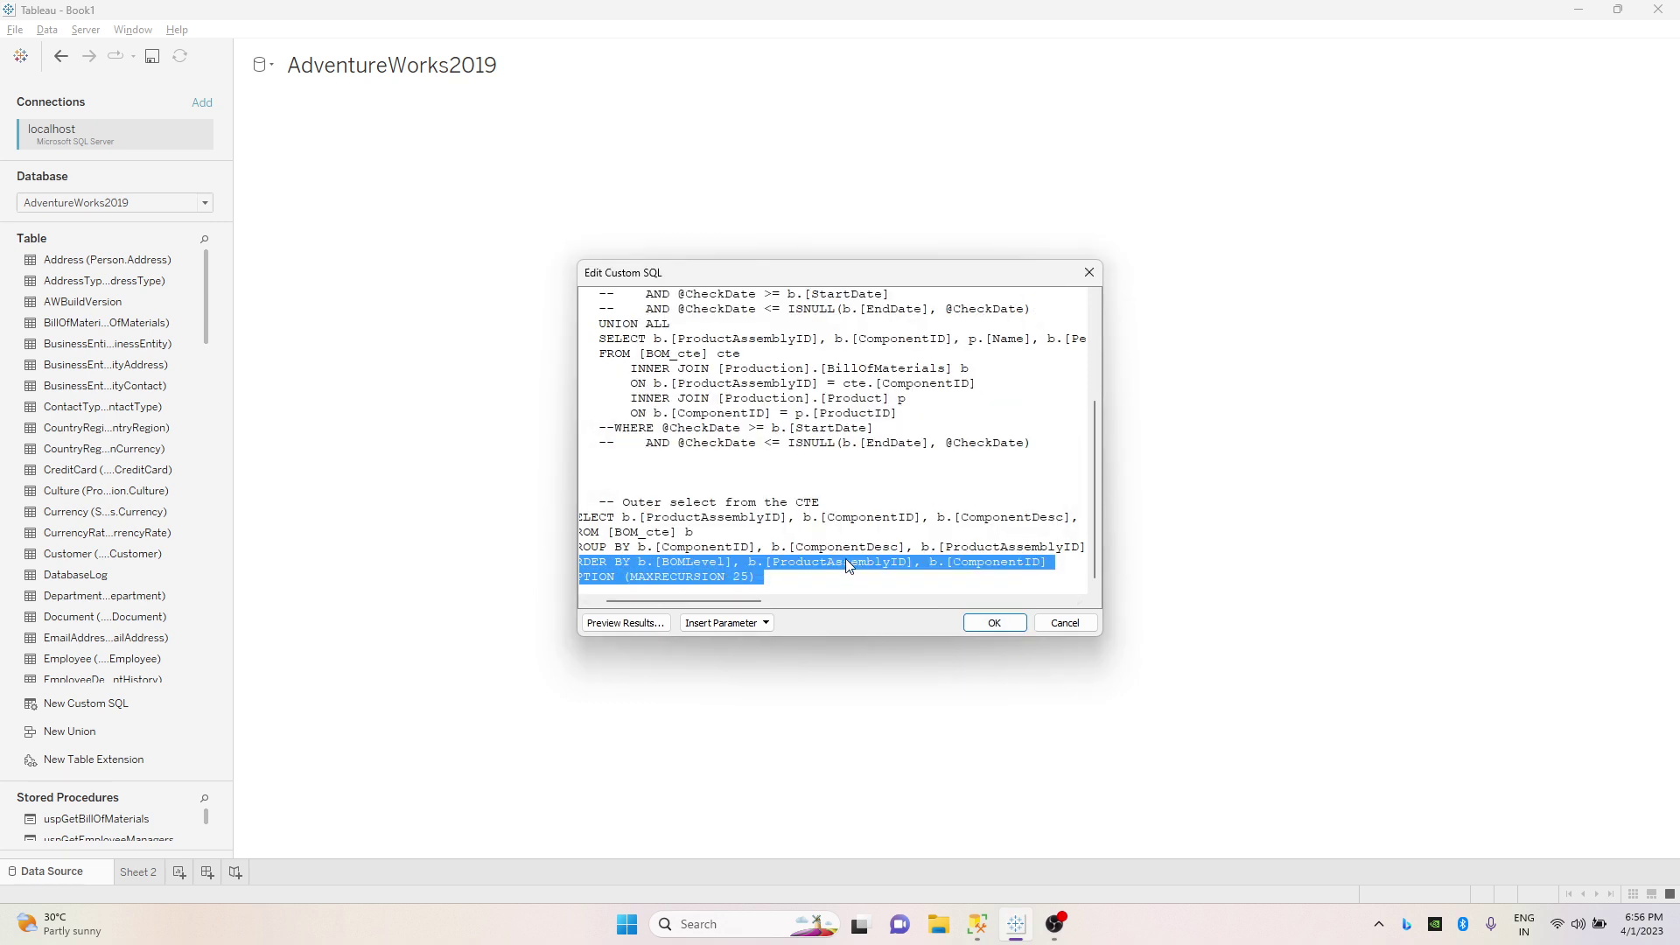
Delete the ORDER BY and OPTION lines, rerun, dismiss the WITH syntax error, and enlarge the editor.
{"action": "left_click_drag", "start_coordinate": [798, 575], "coordinate": [413, 562]}
{"action": "key", "text": "Delete"}
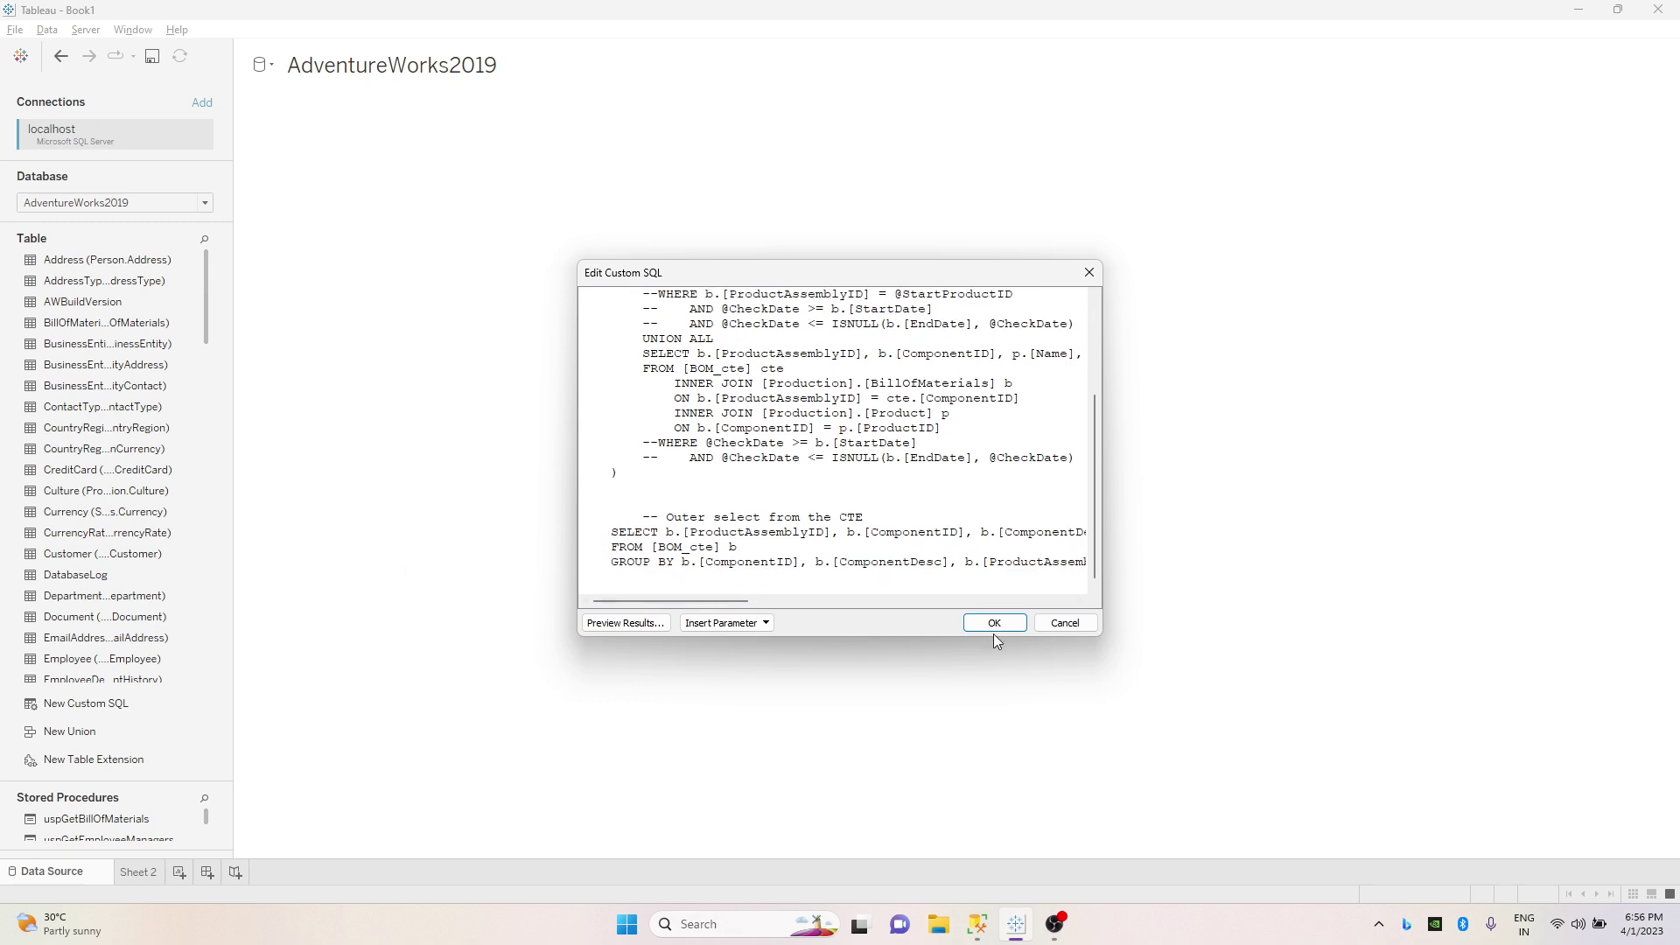
{"action": "left_click", "coordinate": [999, 624]}
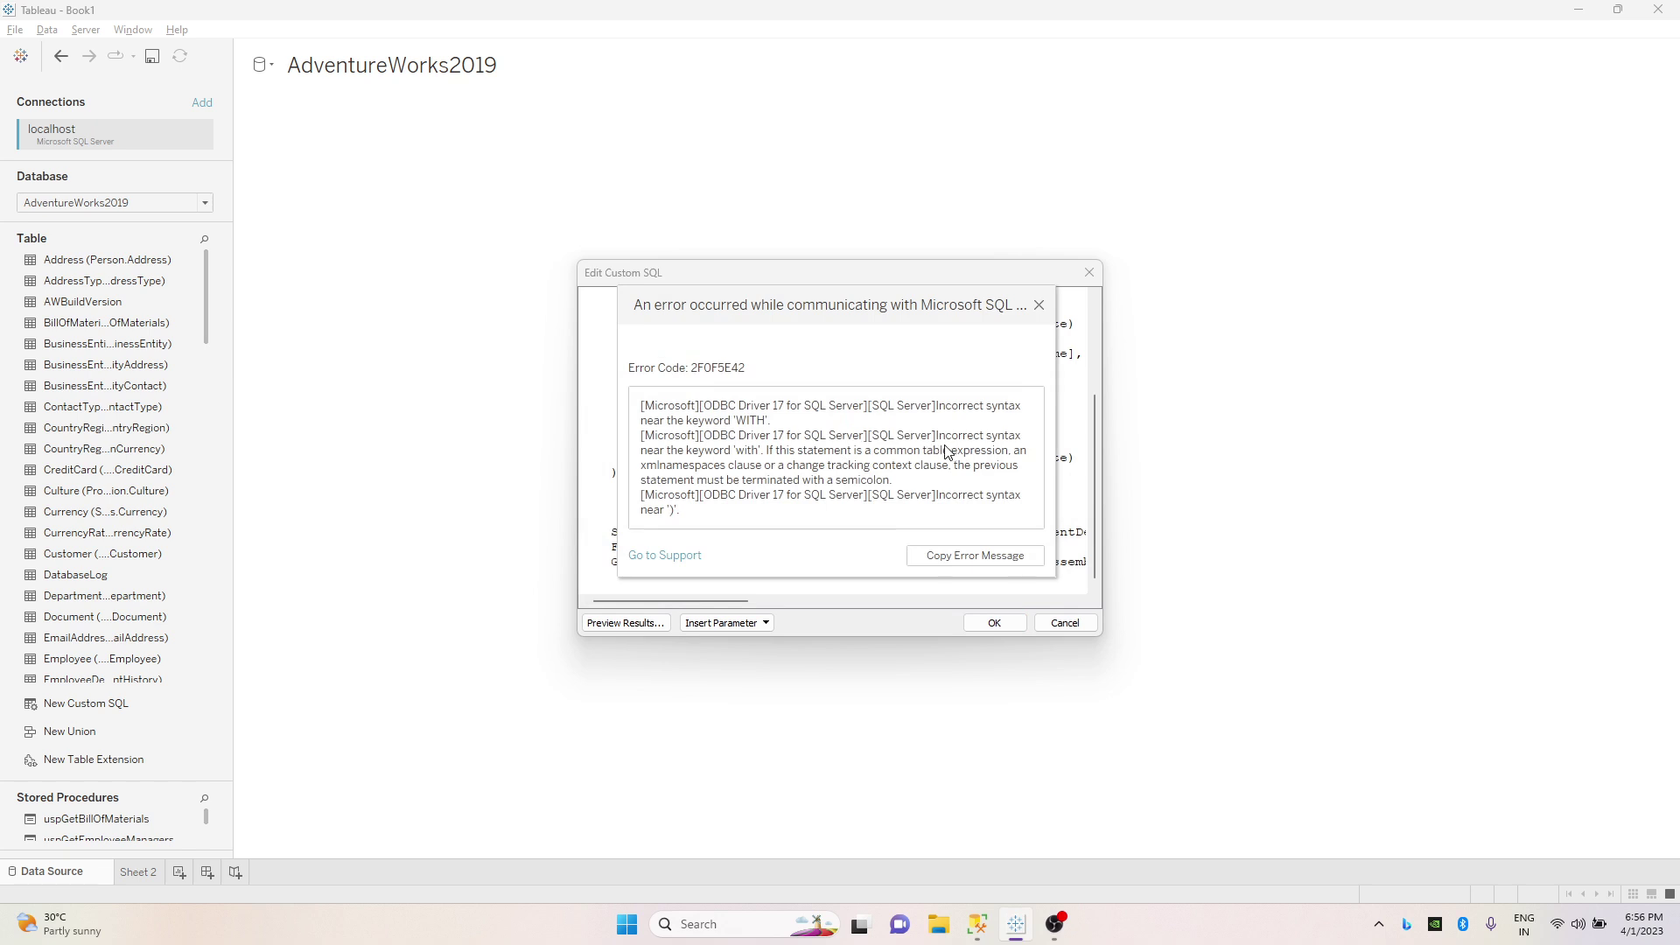
{"action": "mouse_move", "coordinate": [768, 451]}
{"action": "left_mouse_down"}
{"action": "mouse_move", "coordinate": [857, 459]}
{"action": "mouse_move", "coordinate": [662, 470]}
{"action": "mouse_move", "coordinate": [1025, 479]}
{"action": "mouse_move", "coordinate": [722, 486]}
{"action": "mouse_move", "coordinate": [941, 488]}
{"action": "left_mouse_up"}
{"action": "left_click", "coordinate": [940, 489]}
{"action": "left_click", "coordinate": [1038, 308]}
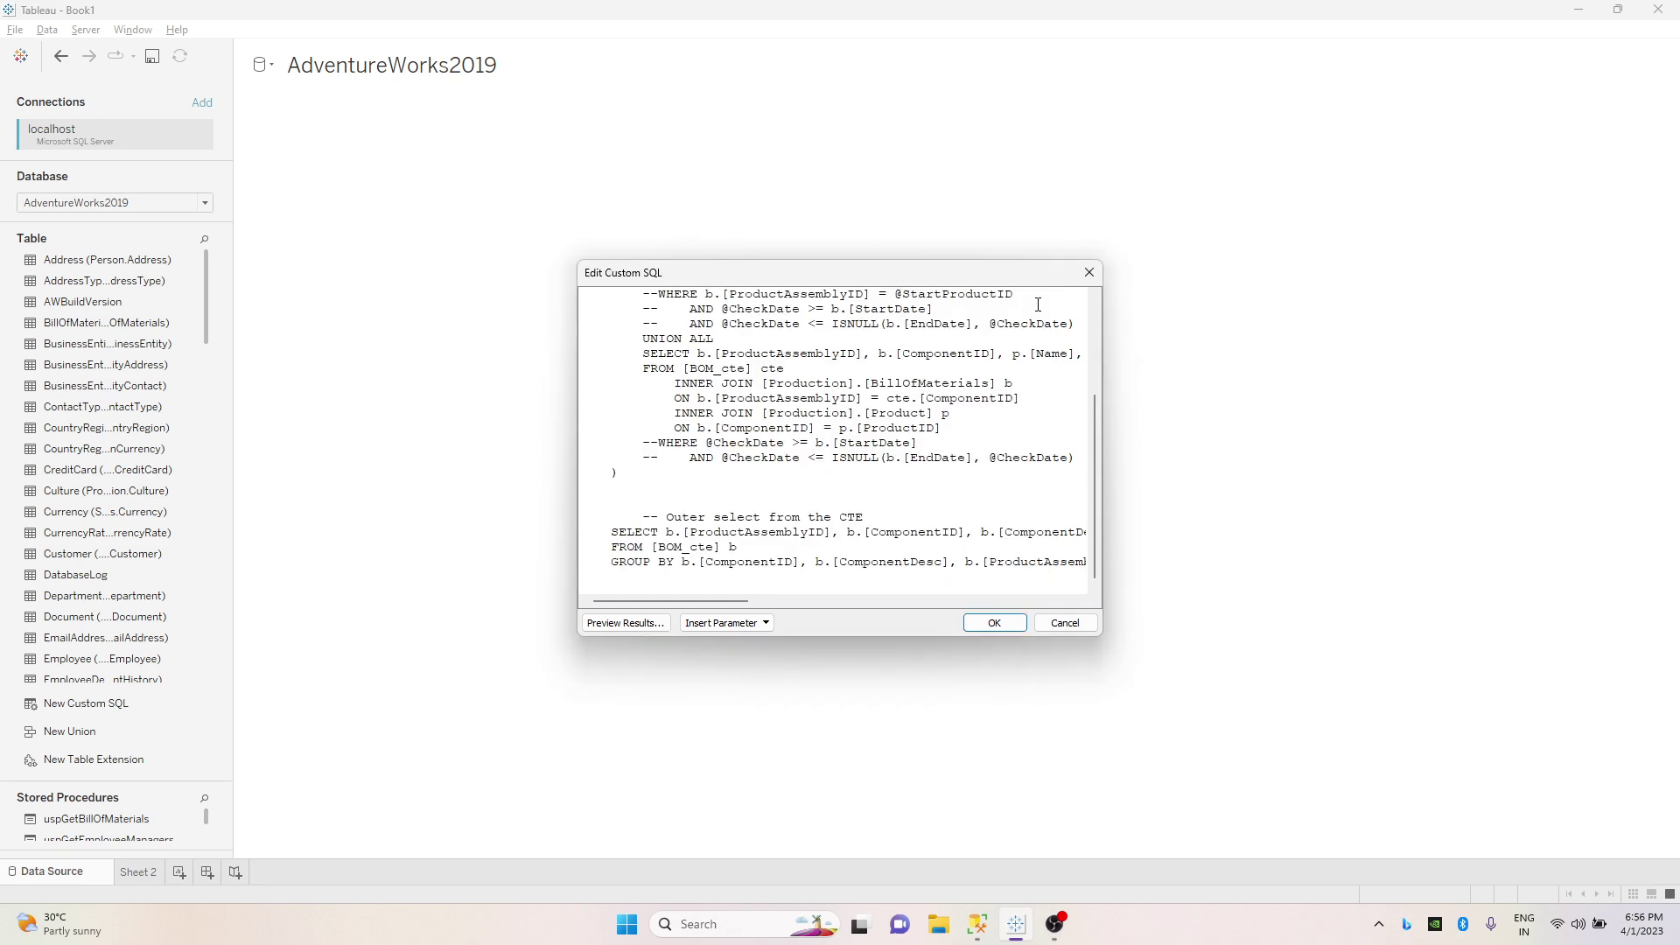
{"action": "mouse_move", "coordinate": [579, 262]}
{"action": "left_mouse_down"}
{"action": "mouse_move", "coordinate": [276, 182]}
{"action": "mouse_move", "coordinate": [196, 124]}
{"action": "left_mouse_up"}
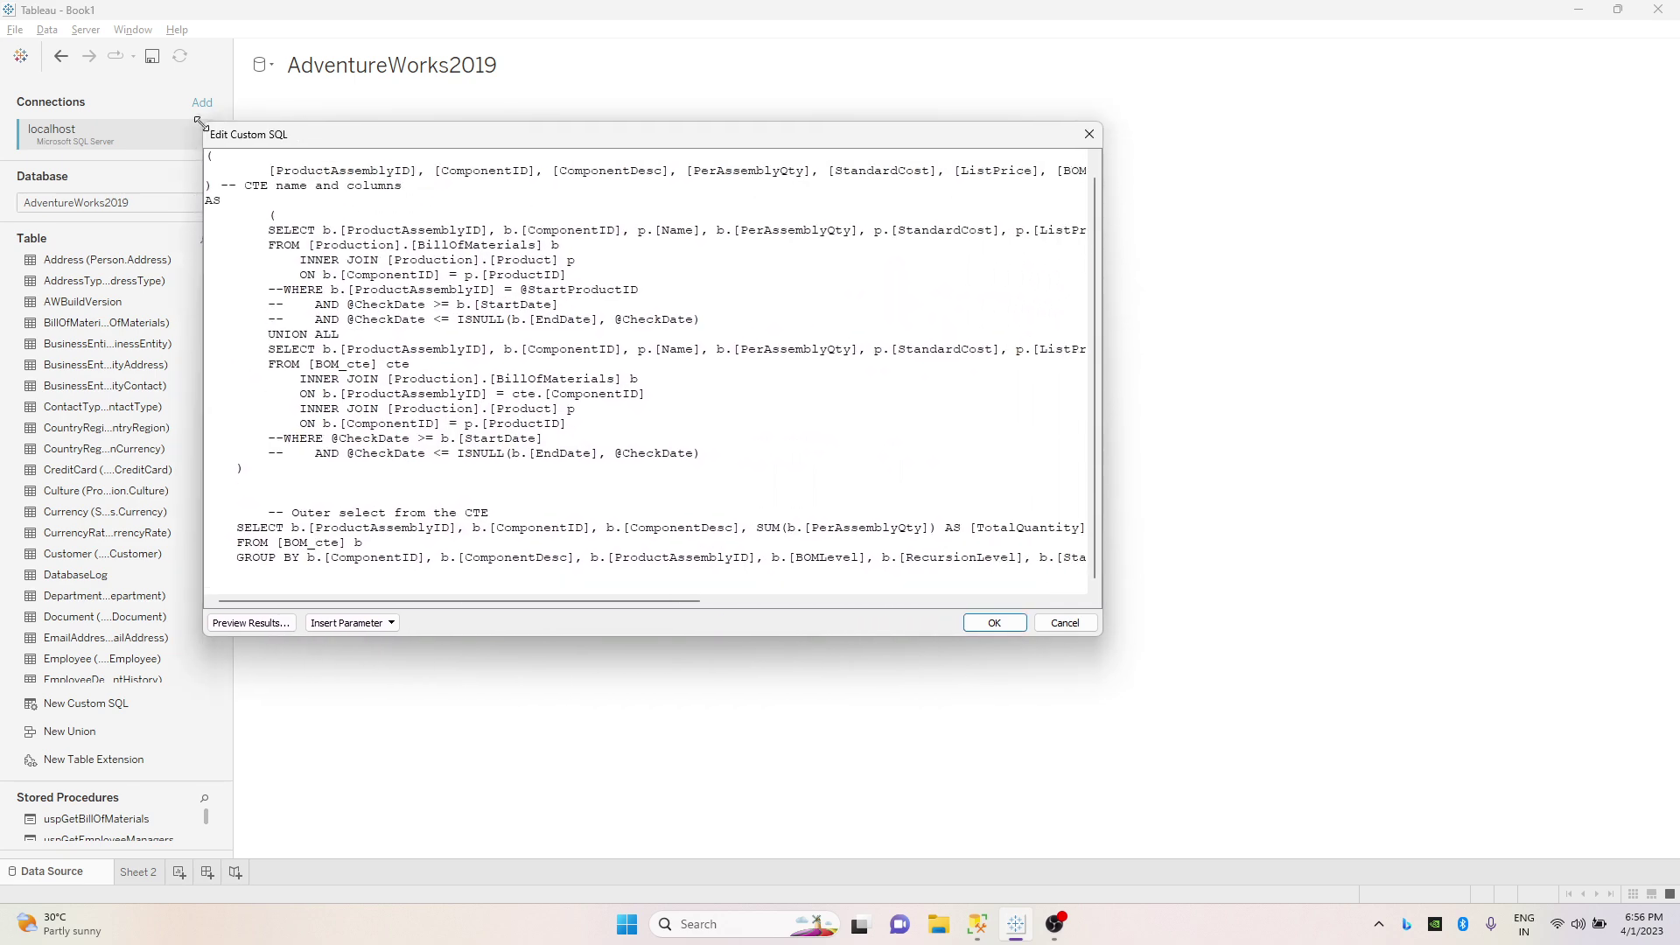
{"action": "left_click_drag", "start_coordinate": [627, 149], "coordinate": [749, 150]}
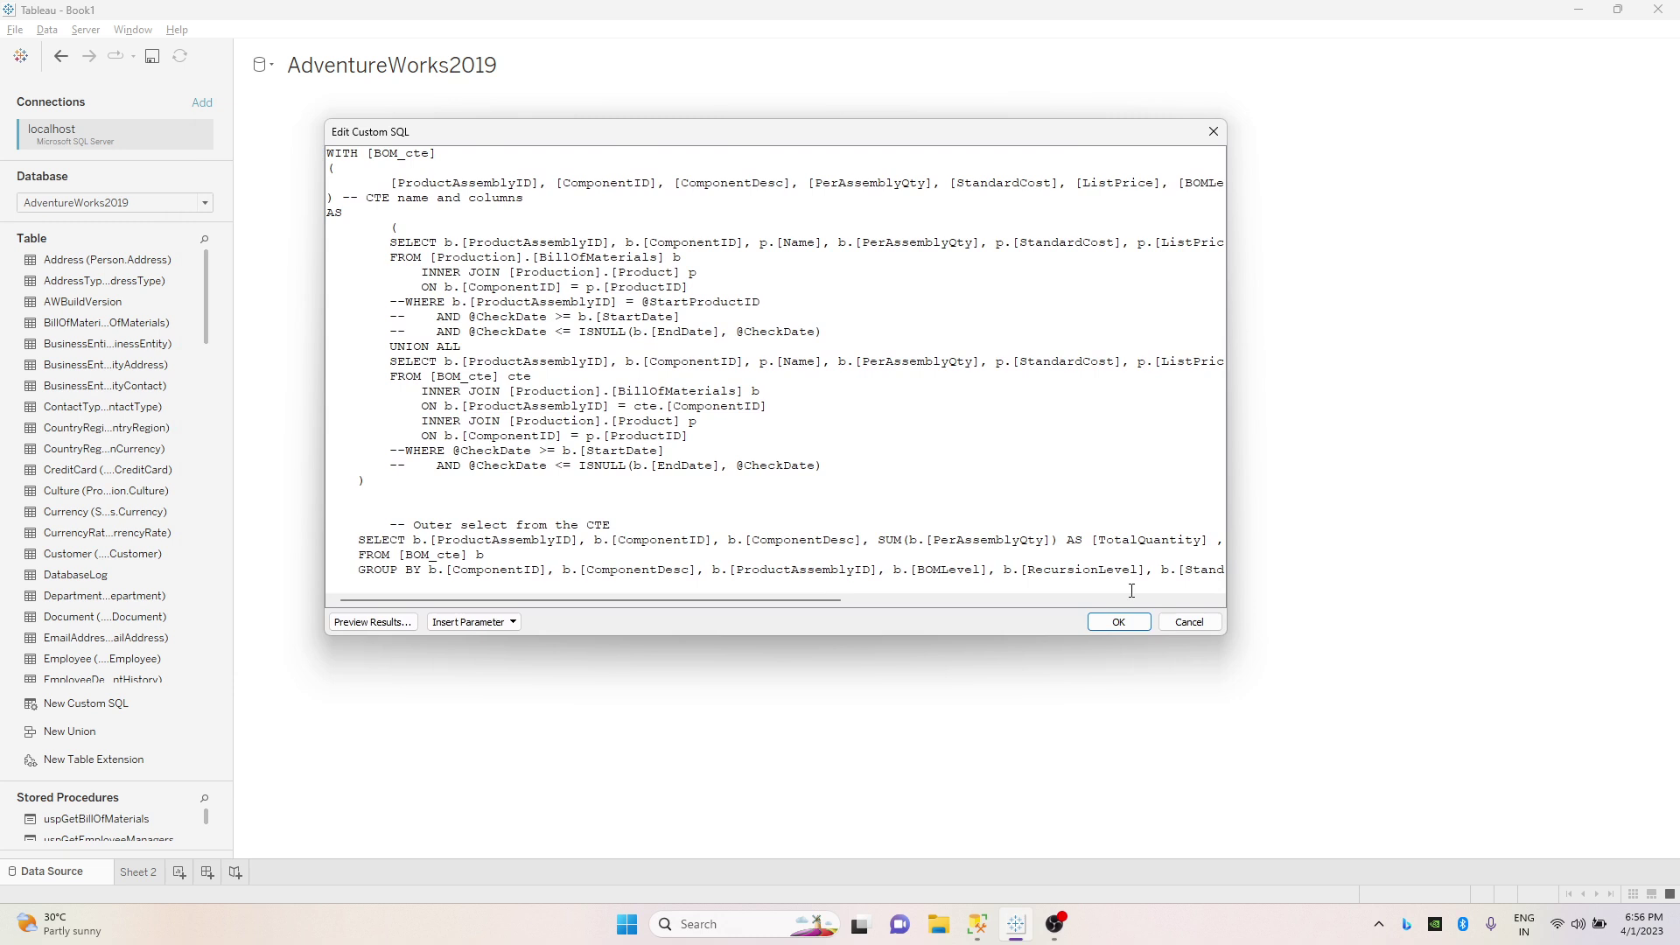
Discard the custom SQL and open an enlarged Initial SQL editor for localhost.
{"action": "left_click", "coordinate": [1187, 622]}
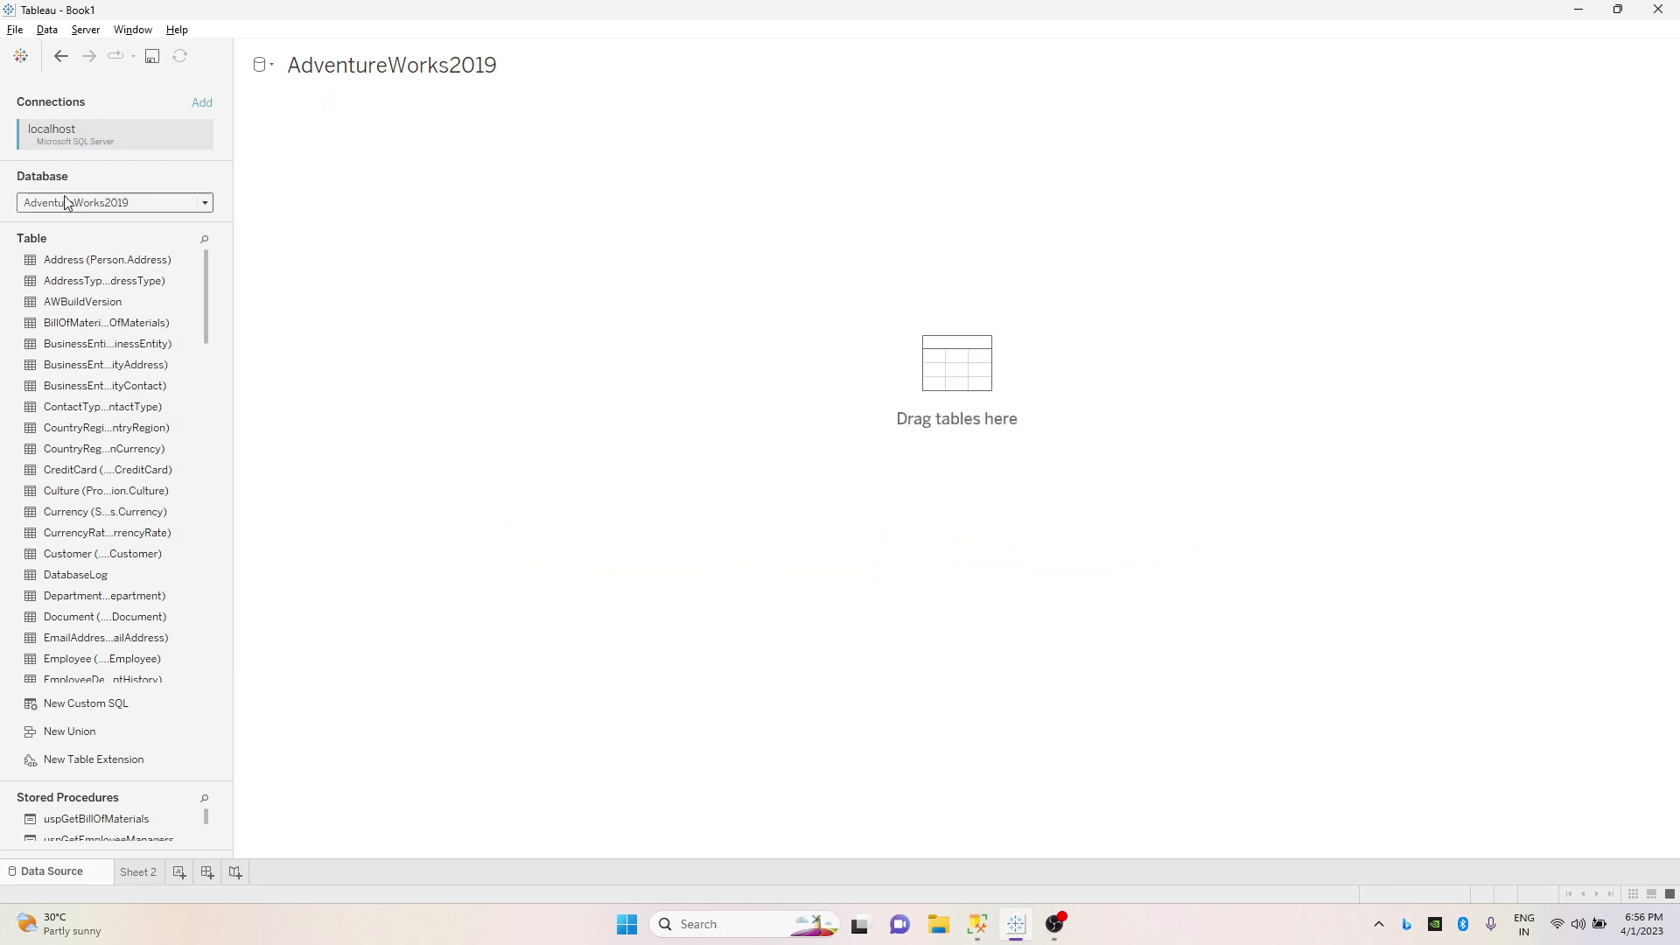
{"action": "right_click", "coordinate": [46, 133]}
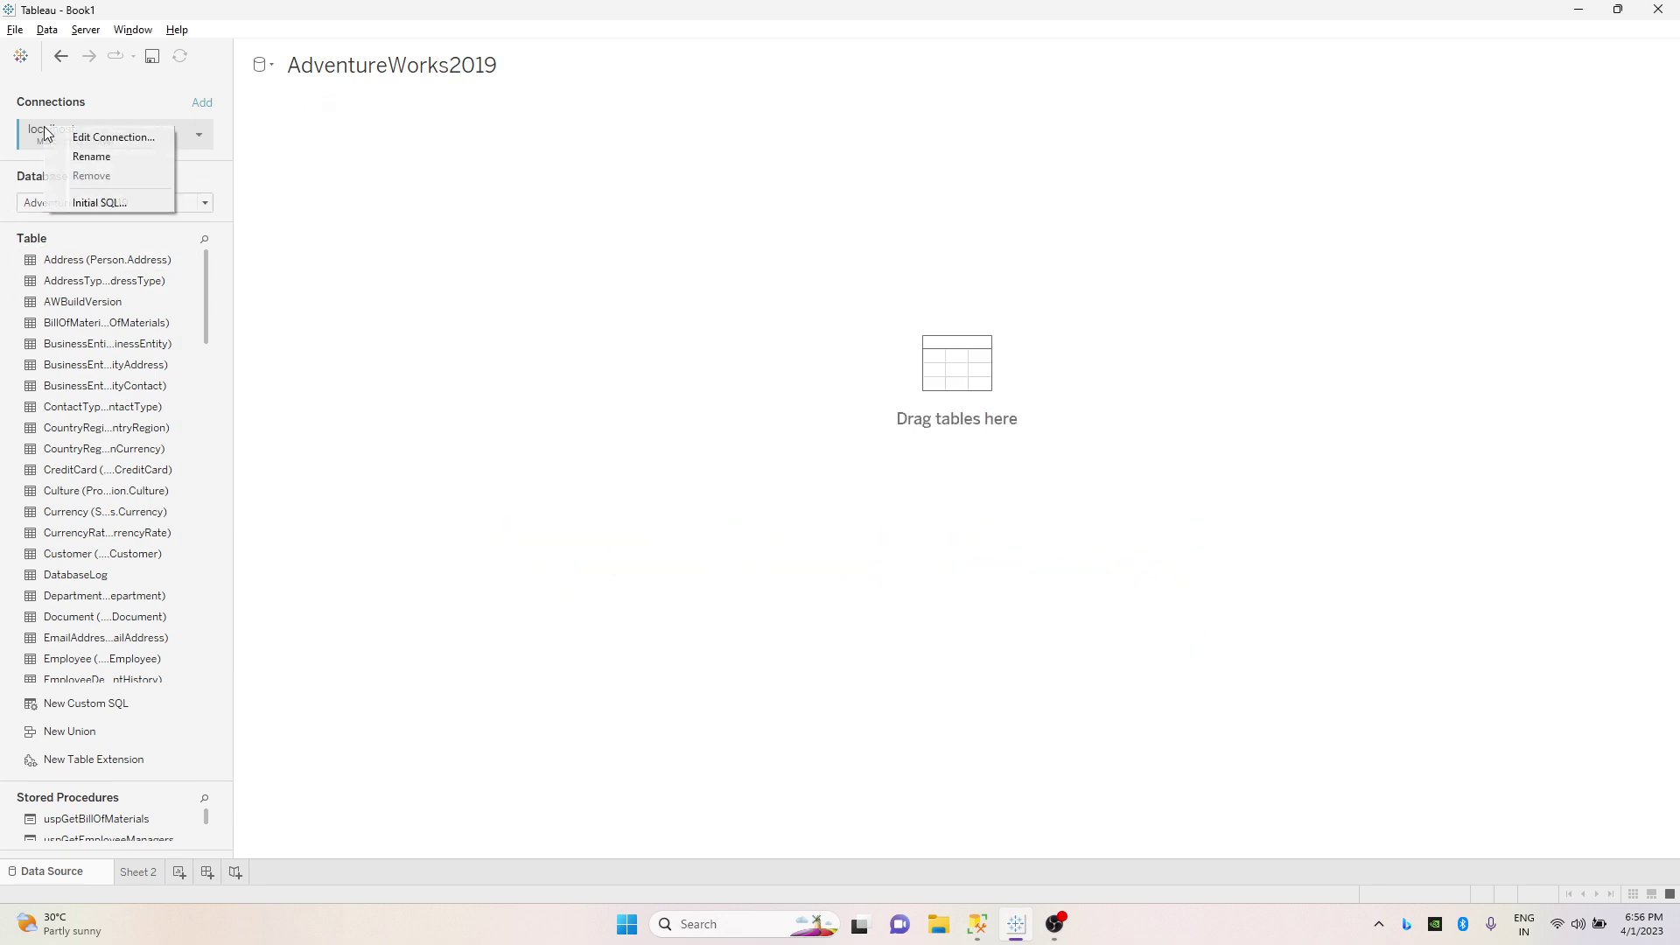
{"action": "left_click", "coordinate": [101, 200]}
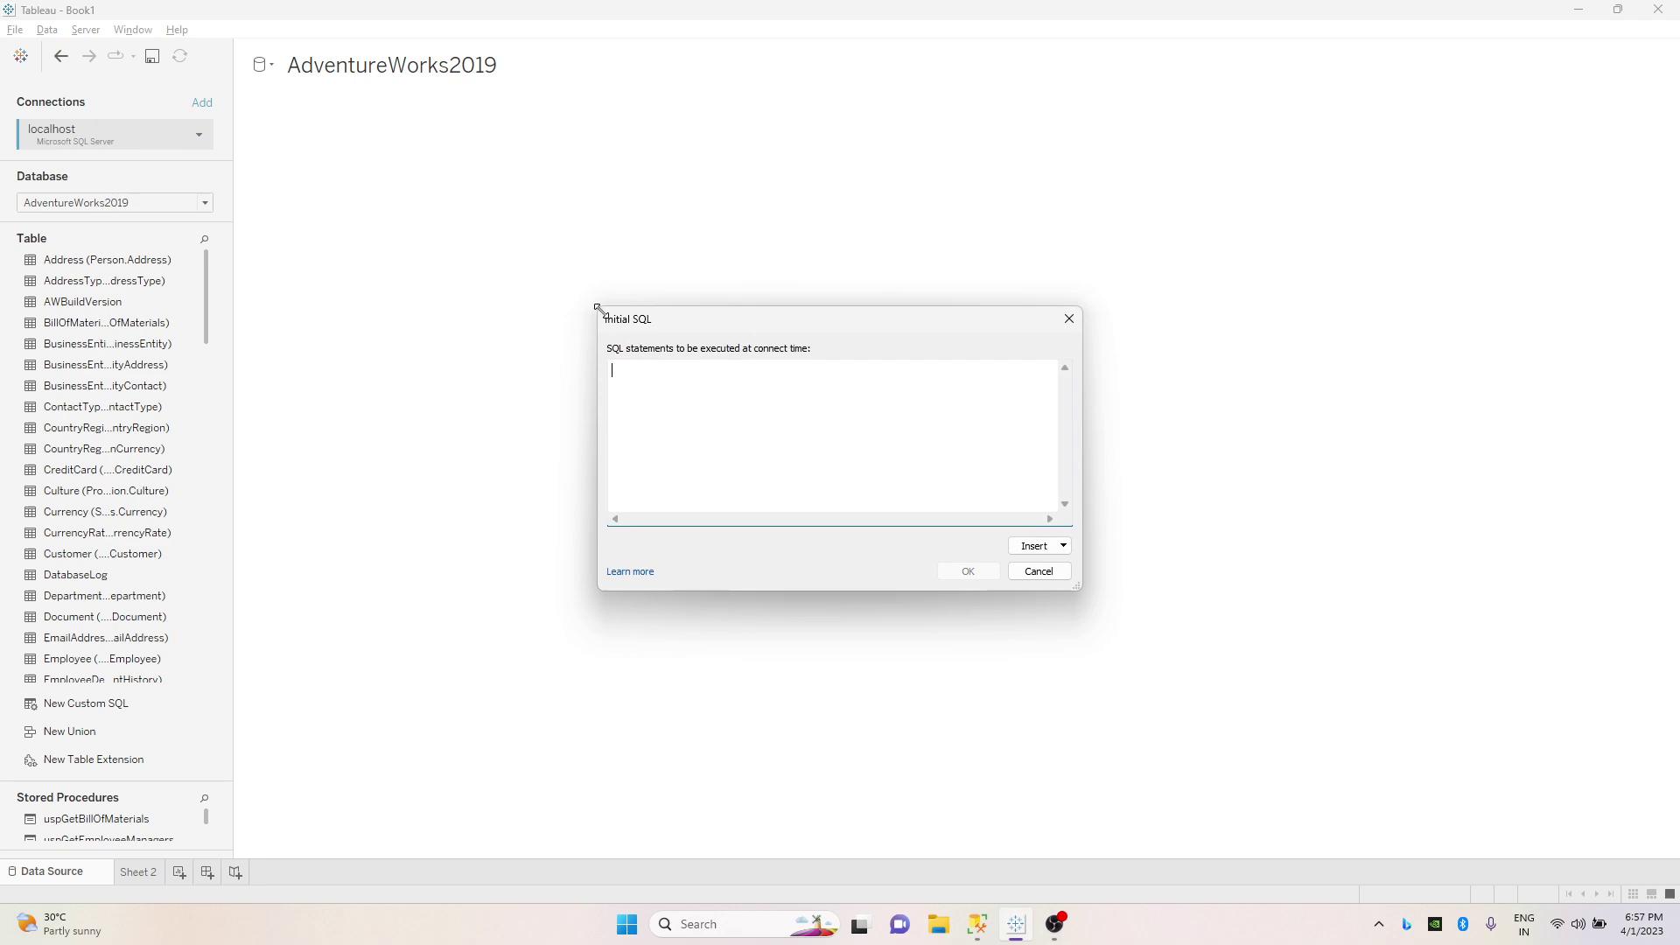
{"action": "left_click_drag", "start_coordinate": [599, 307], "coordinate": [101, 101]}
{"action": "left_click_drag", "start_coordinate": [665, 118], "coordinate": [844, 125]}
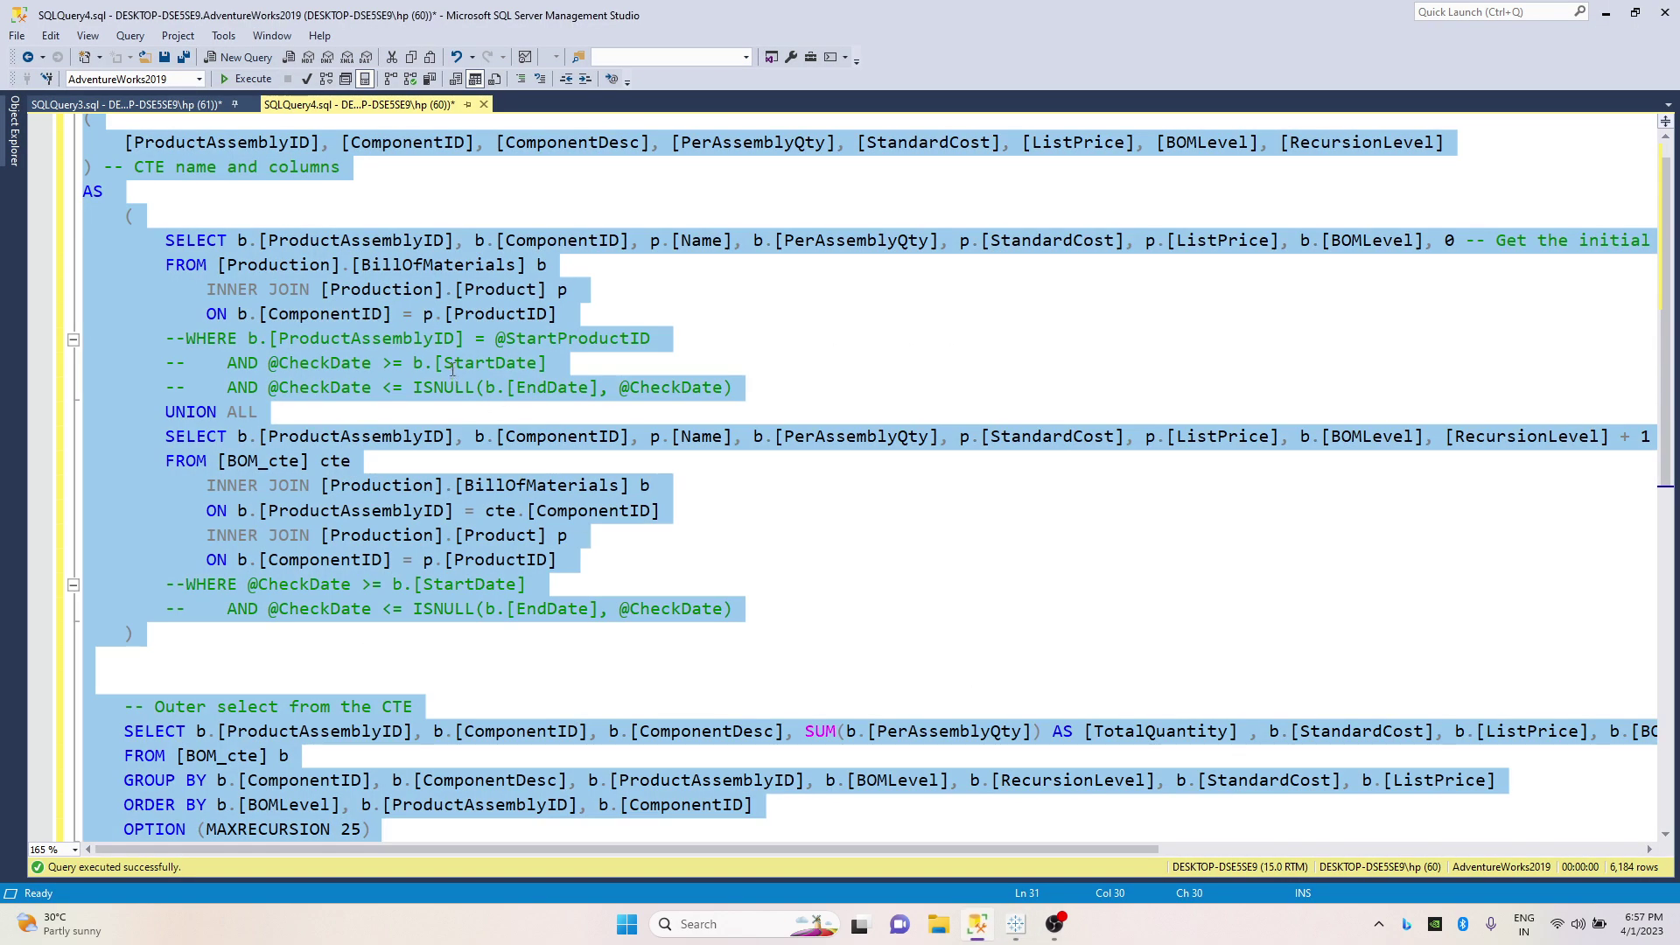
Select and copy the CTE definition, from WITH to its closing parenthesis.
{"action": "left_click", "coordinate": [452, 368]}
{"action": "key", "text": "ctrl+a"}
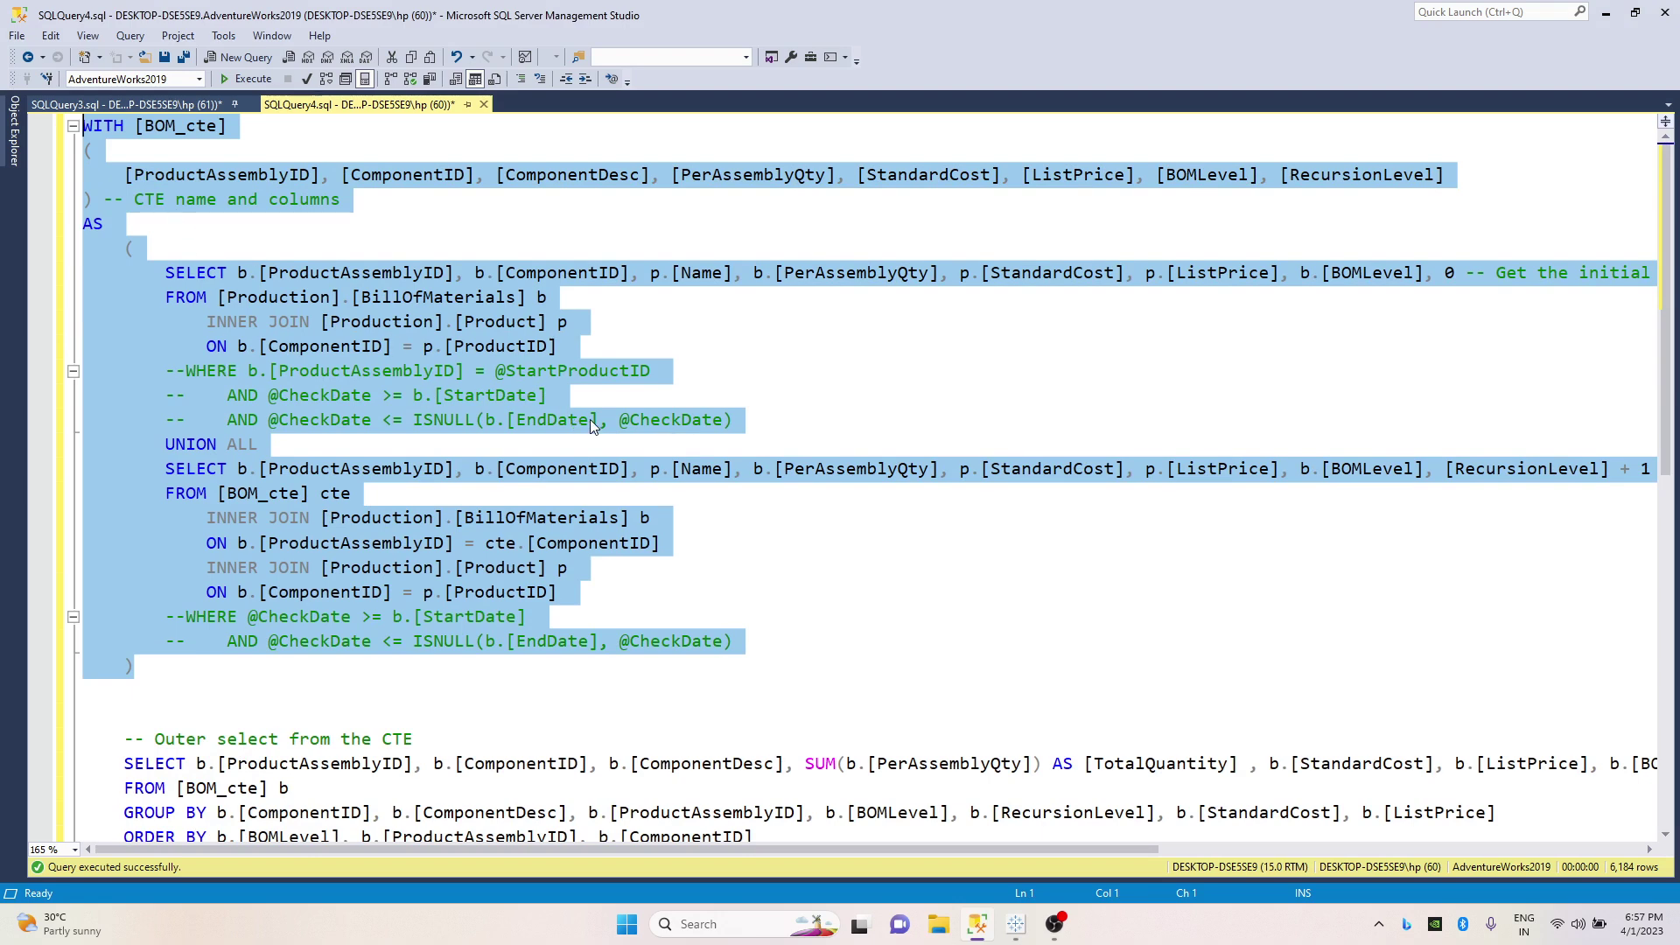
{"action": "key", "text": "alt+Tab"}
Paste the CTE into Initial SQL, add INTO #TEMP_TABLE FROM [BOM_cte], and save.
{"action": "key", "text": "ctrl+v"}
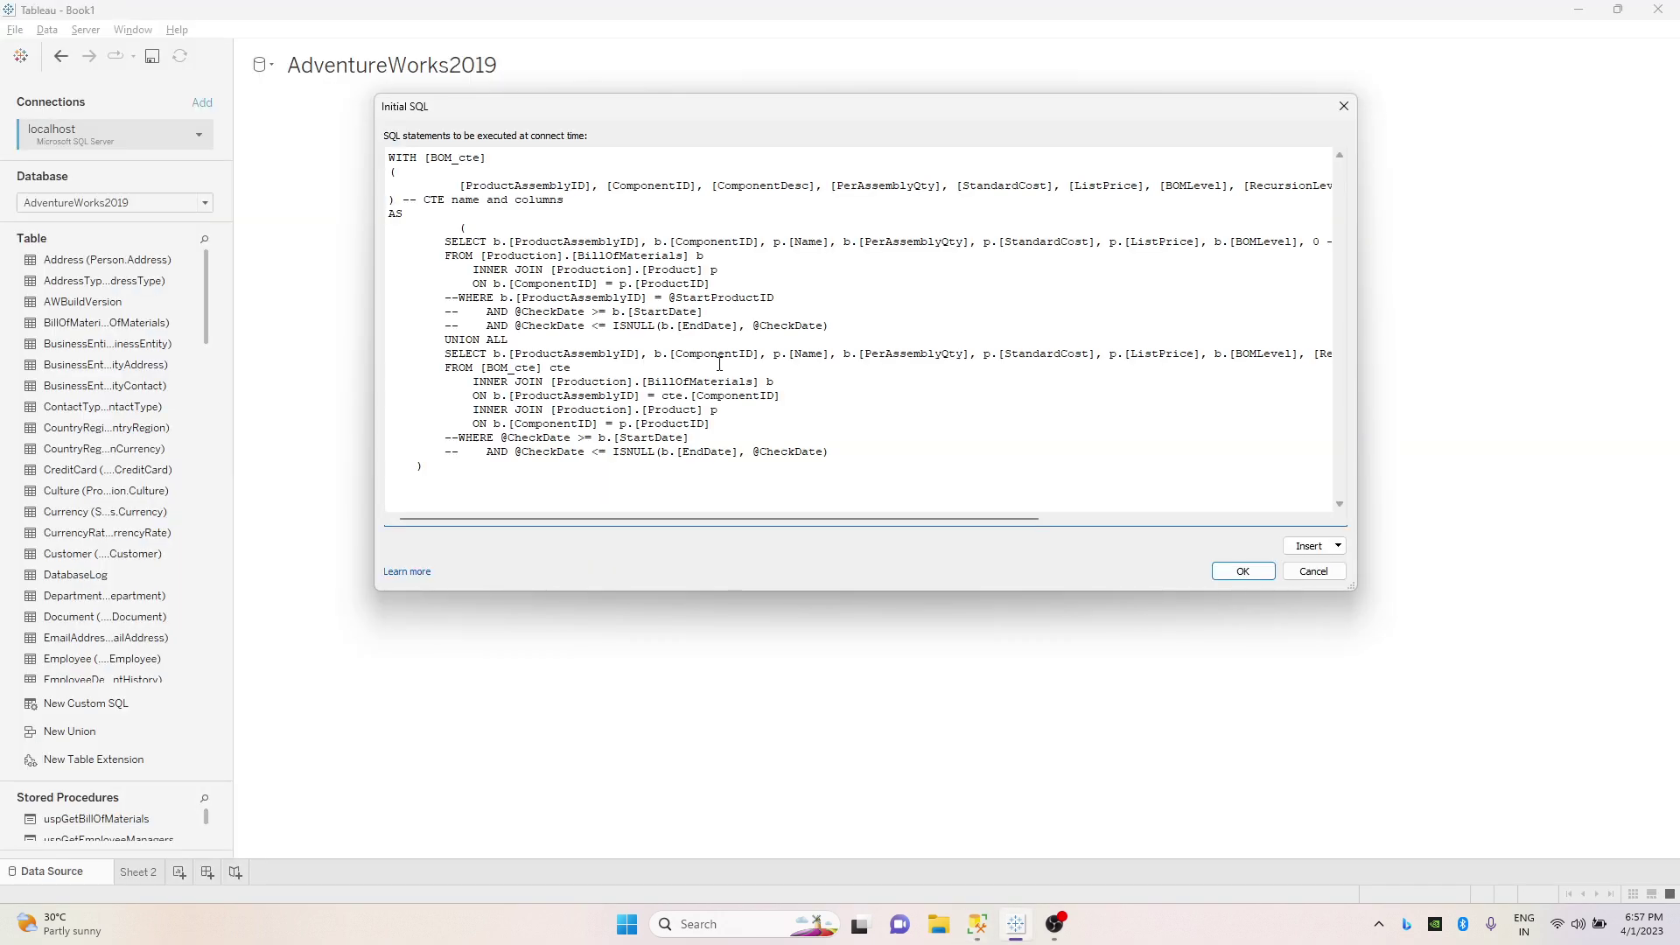
{"action": "key", "text": "Return"}
{"action": "type", "text": "S"}
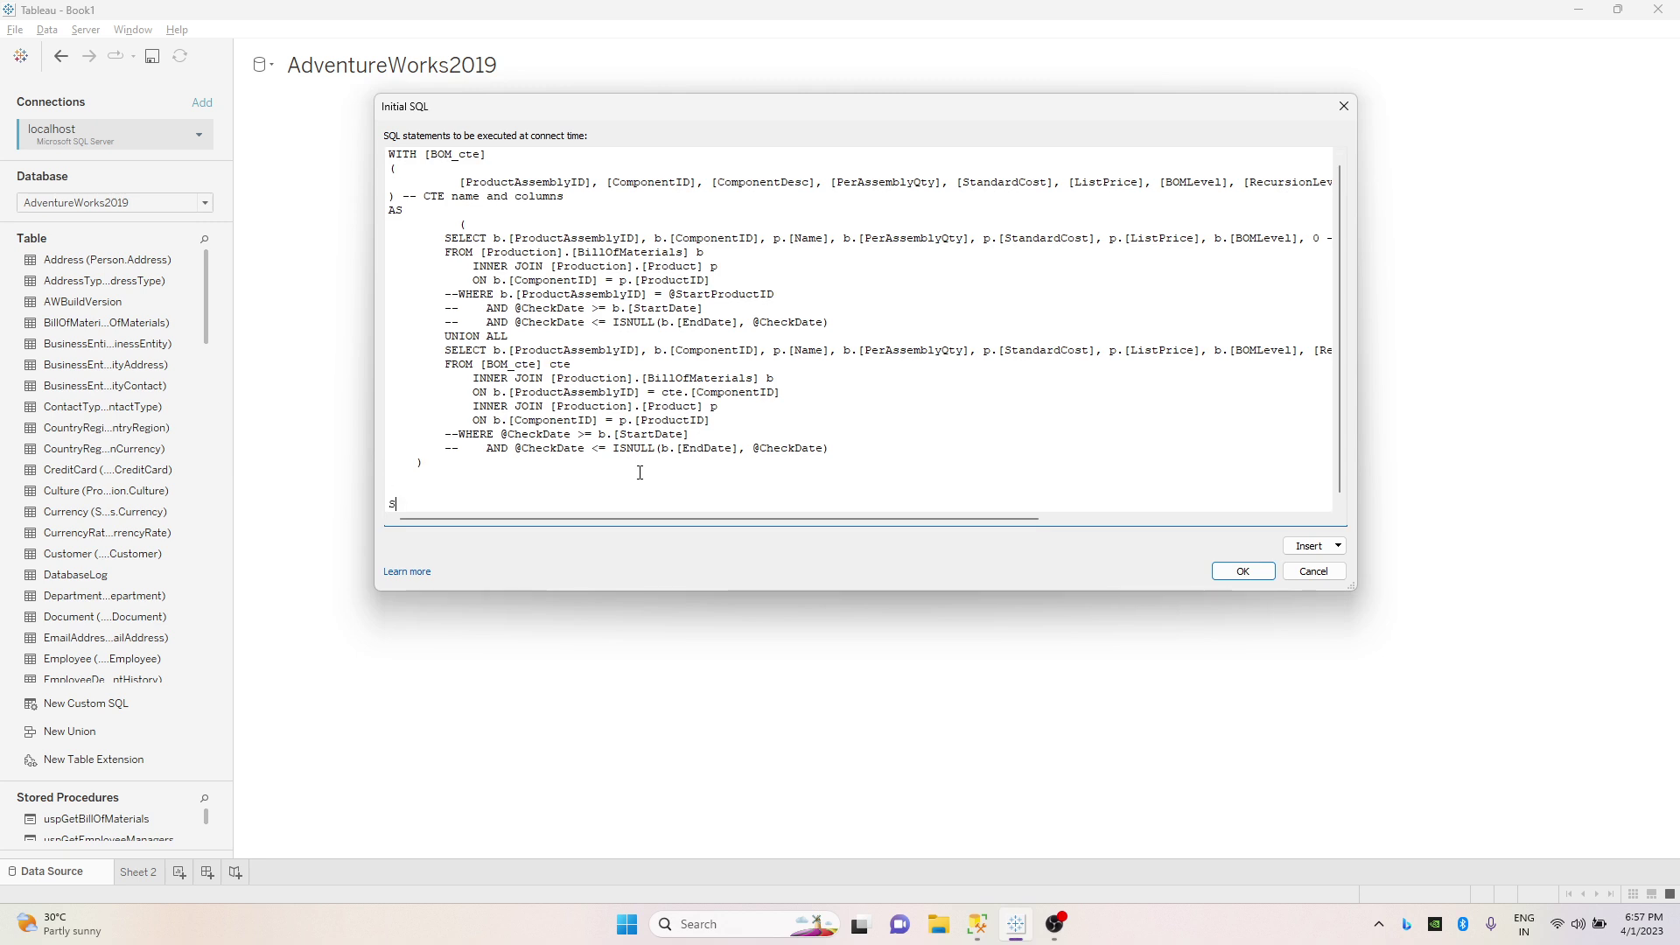
{"action": "type", "text": "ELEC"}
{"action": "type", "text": "T * INTO #"}
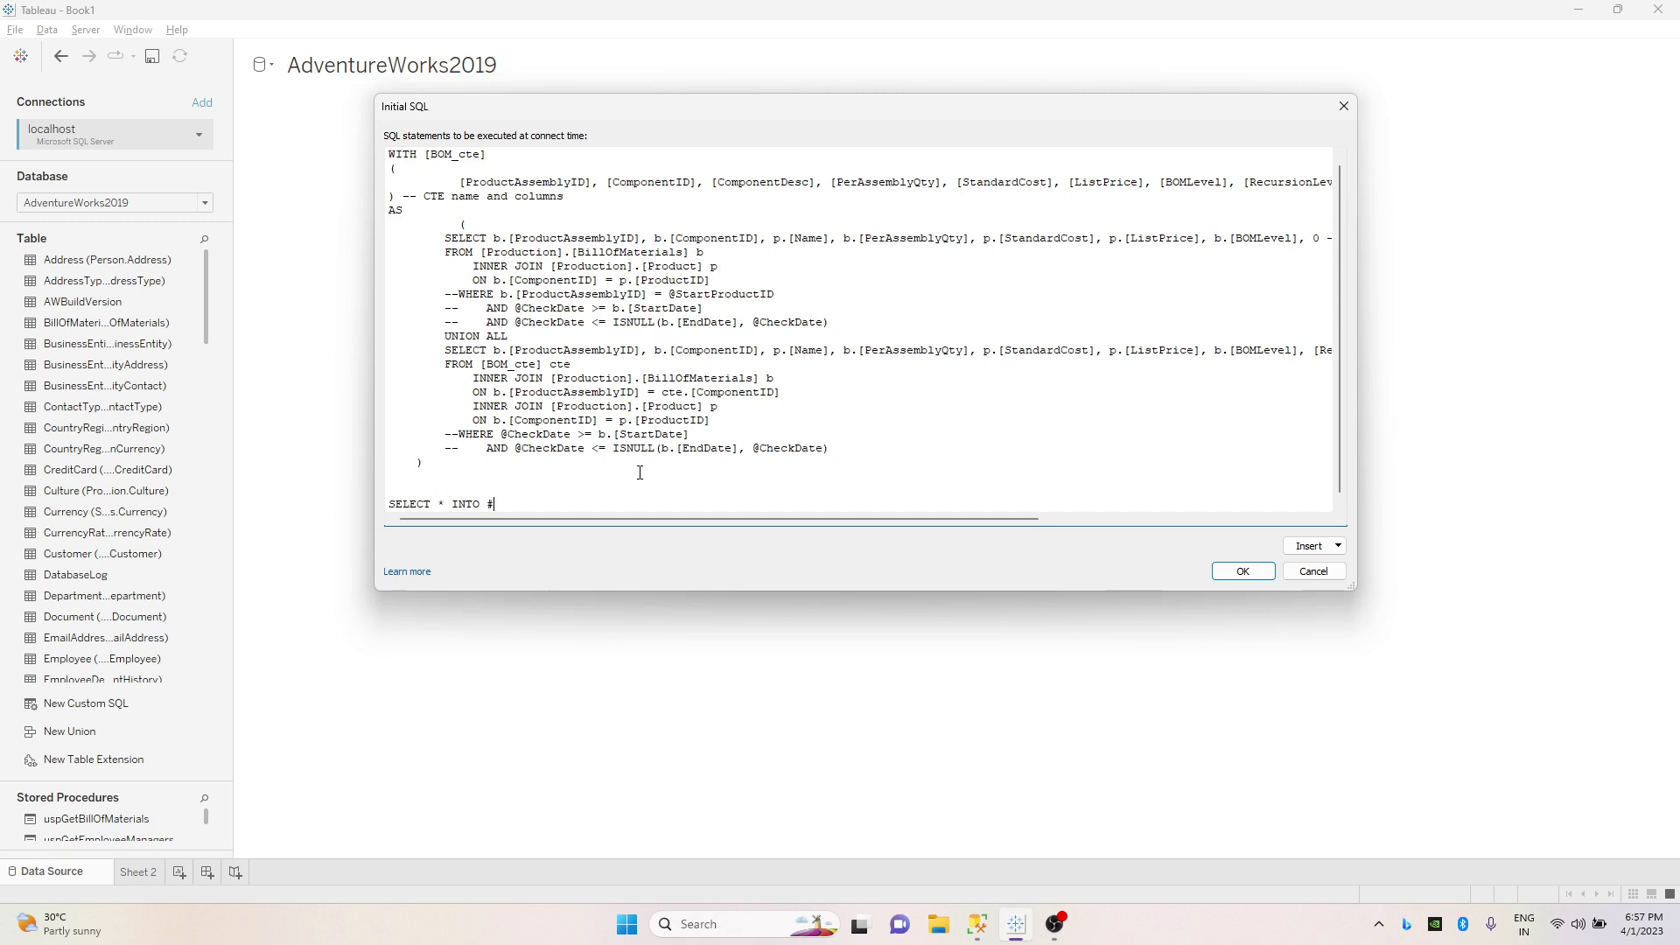
{"action": "type", "text": "TEMP_"}
{"action": "type", "text": "TABLE"}
{"action": "key", "text": "Return"}
{"action": "type", "text": "FROM"}
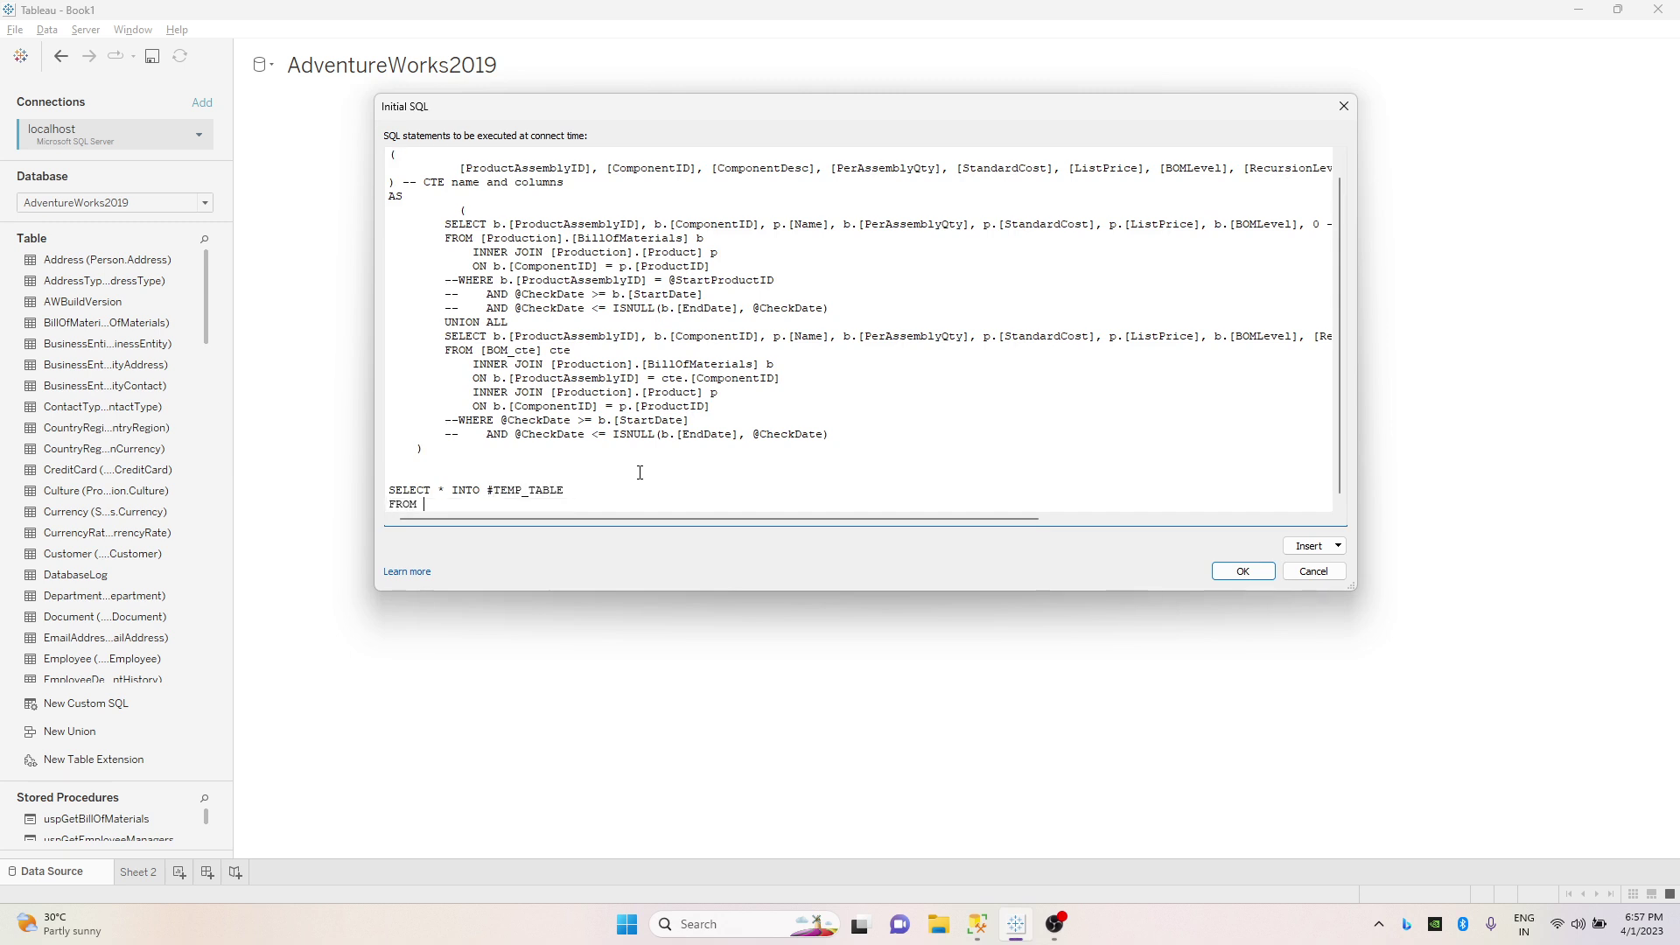
{"action": "scroll", "coordinate": [481, 176], "scroll_direction": "up", "scroll_amount": 1}
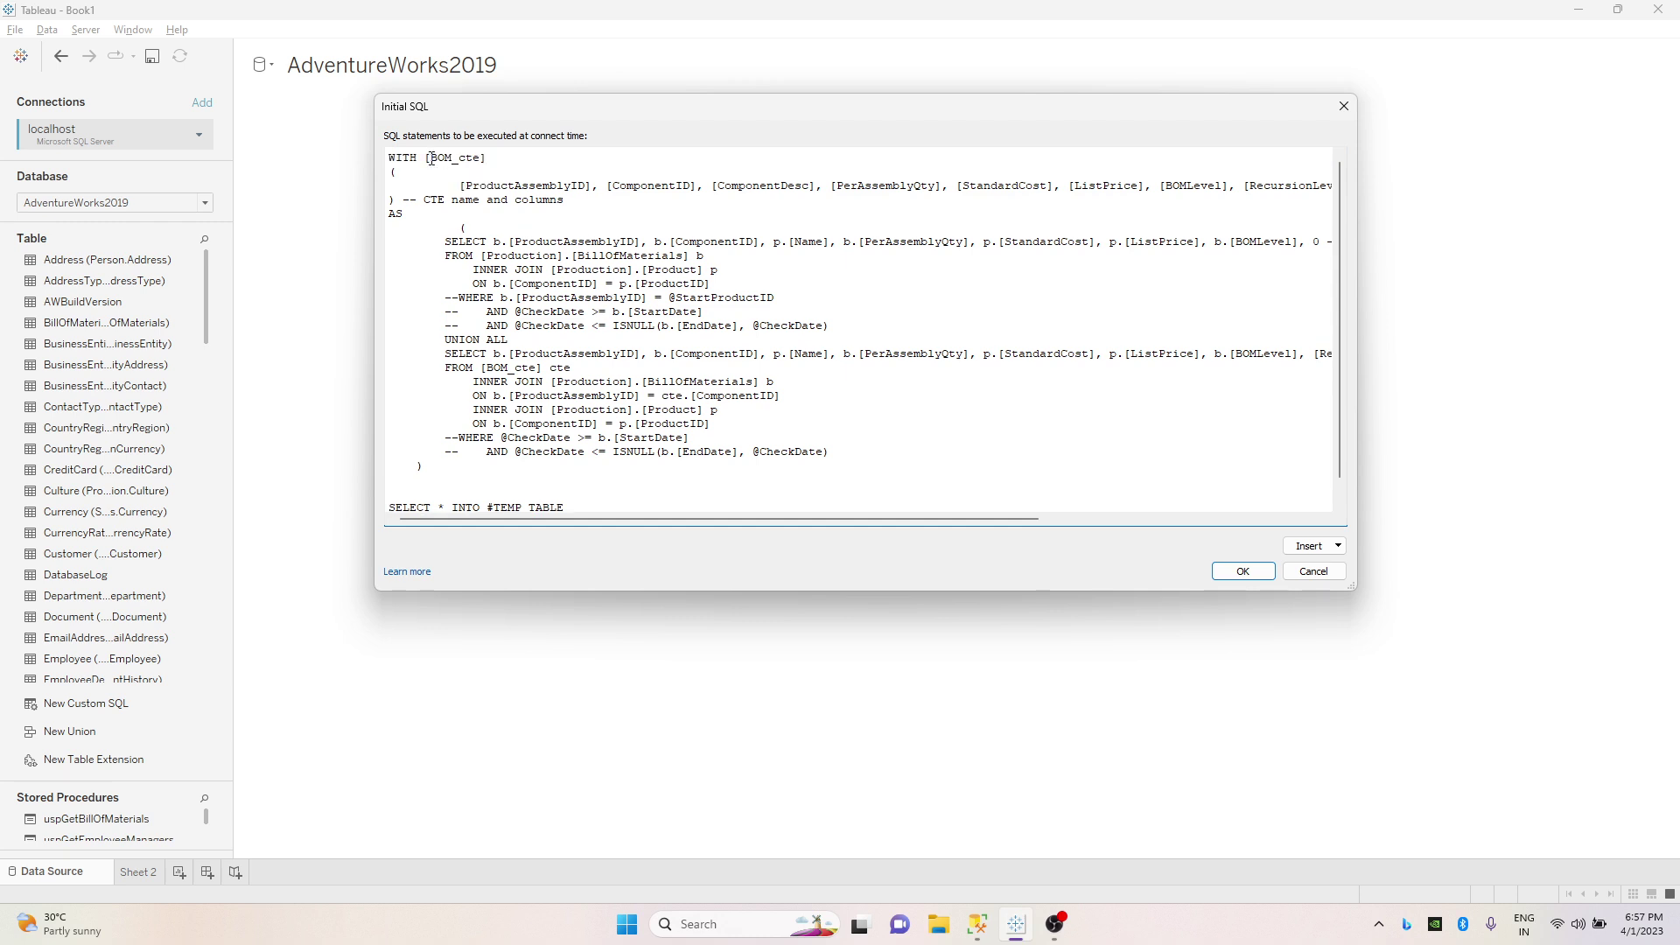
{"action": "left_click_drag", "start_coordinate": [423, 158], "coordinate": [613, 164]}
{"action": "key", "text": "ctrl+c"}
{"action": "left_click", "coordinate": [565, 507]}
{"action": "key", "text": "Return"}
{"action": "type", "text": "FROM"}
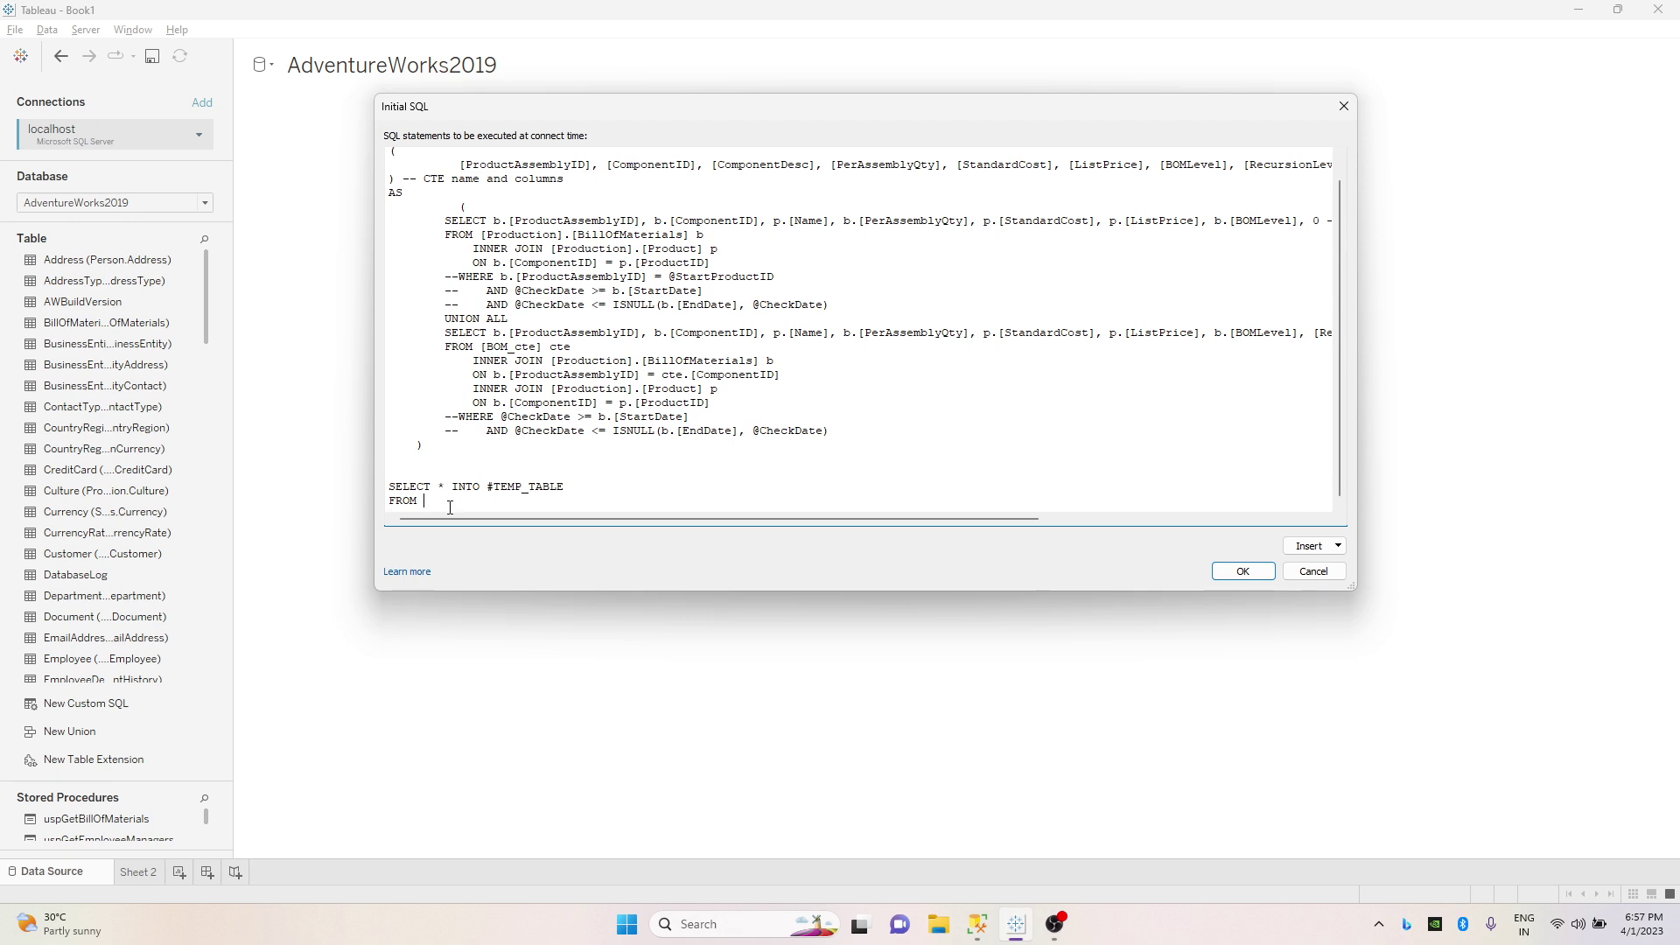
{"action": "key", "text": "ctrl+v"}
{"action": "left_click_drag", "start_coordinate": [487, 486], "coordinate": [597, 487]}
{"action": "left_click", "coordinate": [1241, 571]}
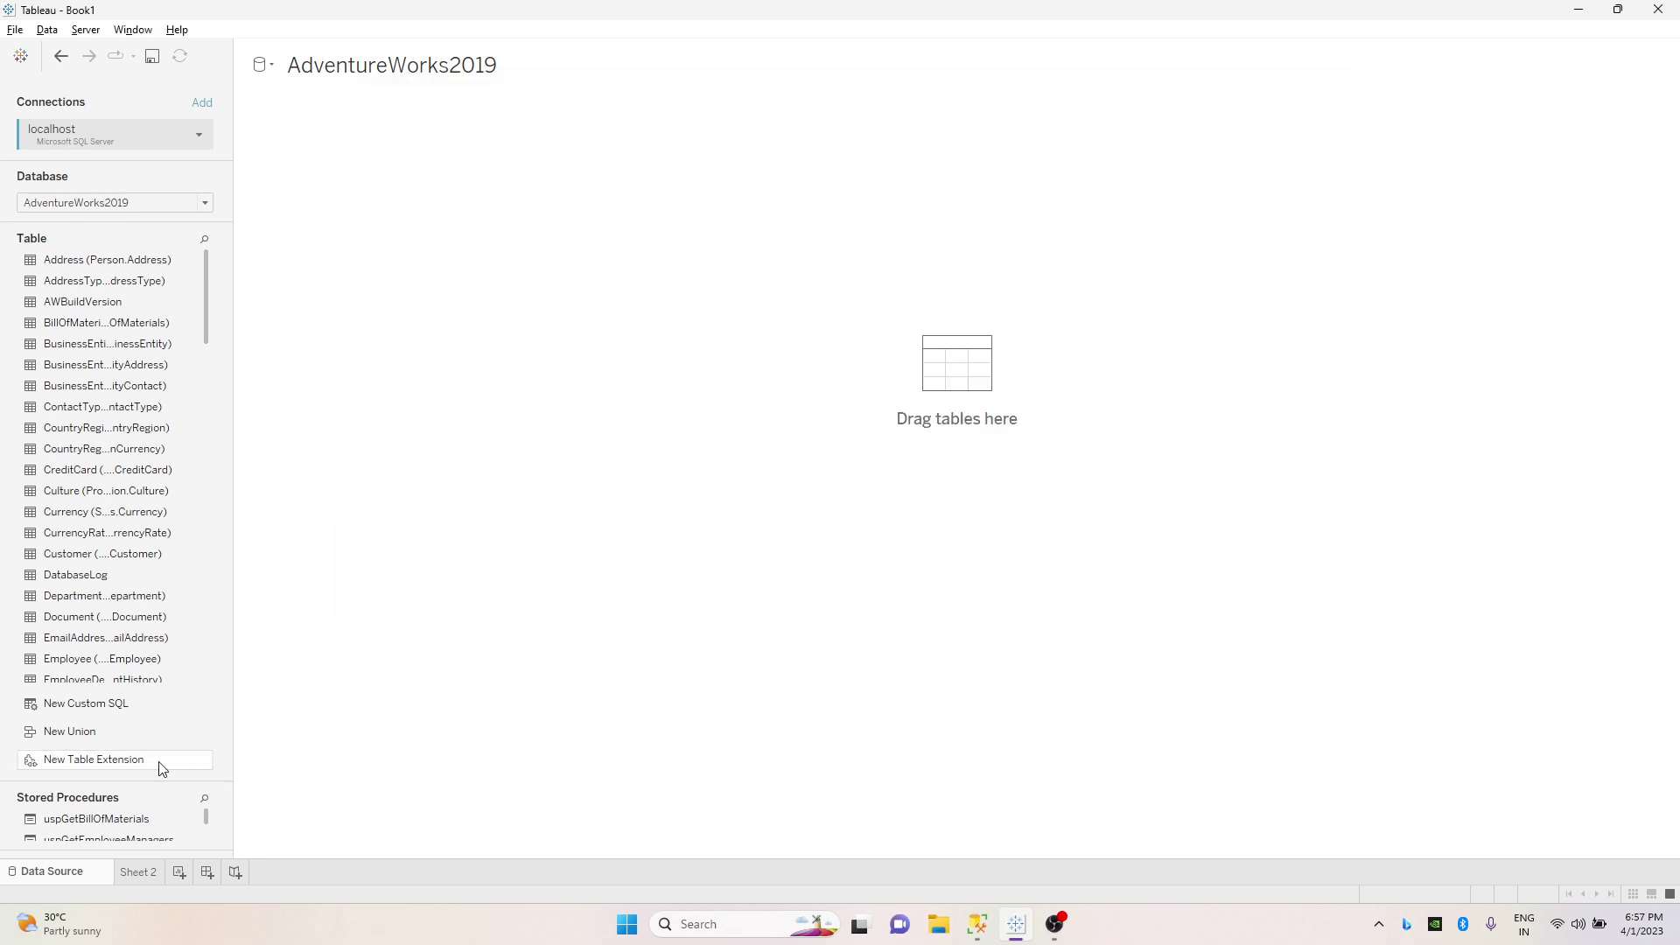
Start a new custom SQL query and select the outer SELECT through GROUP BY in SSMS.
{"action": "double_click", "coordinate": [106, 710]}
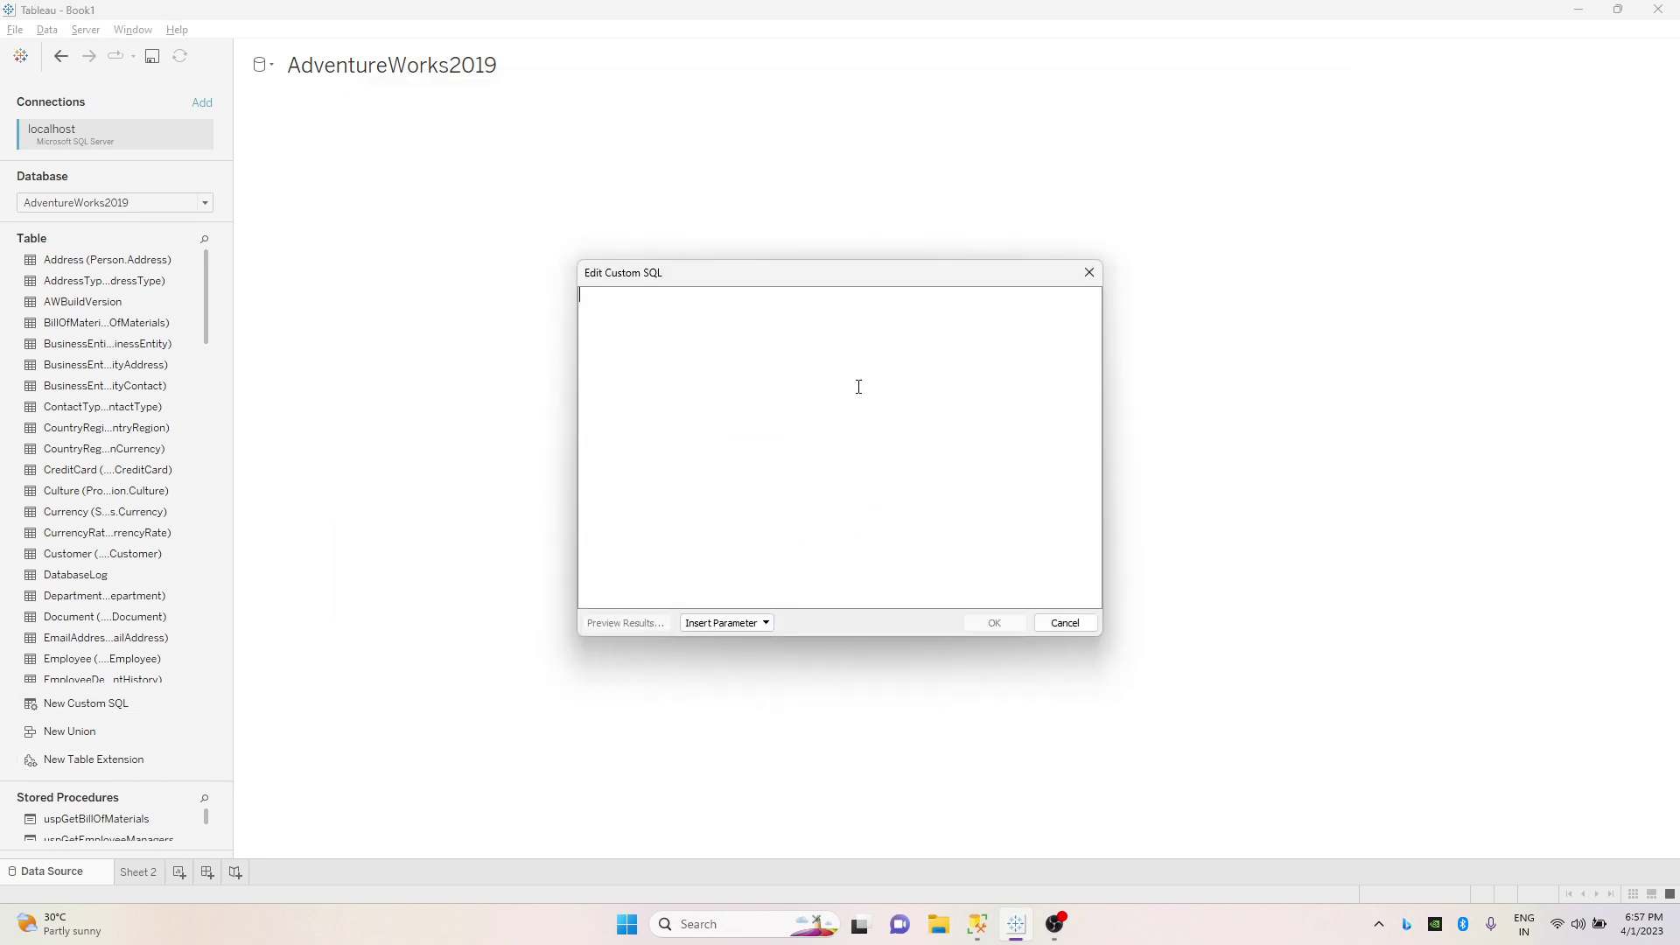
{"action": "left_click", "coordinate": [977, 924]}
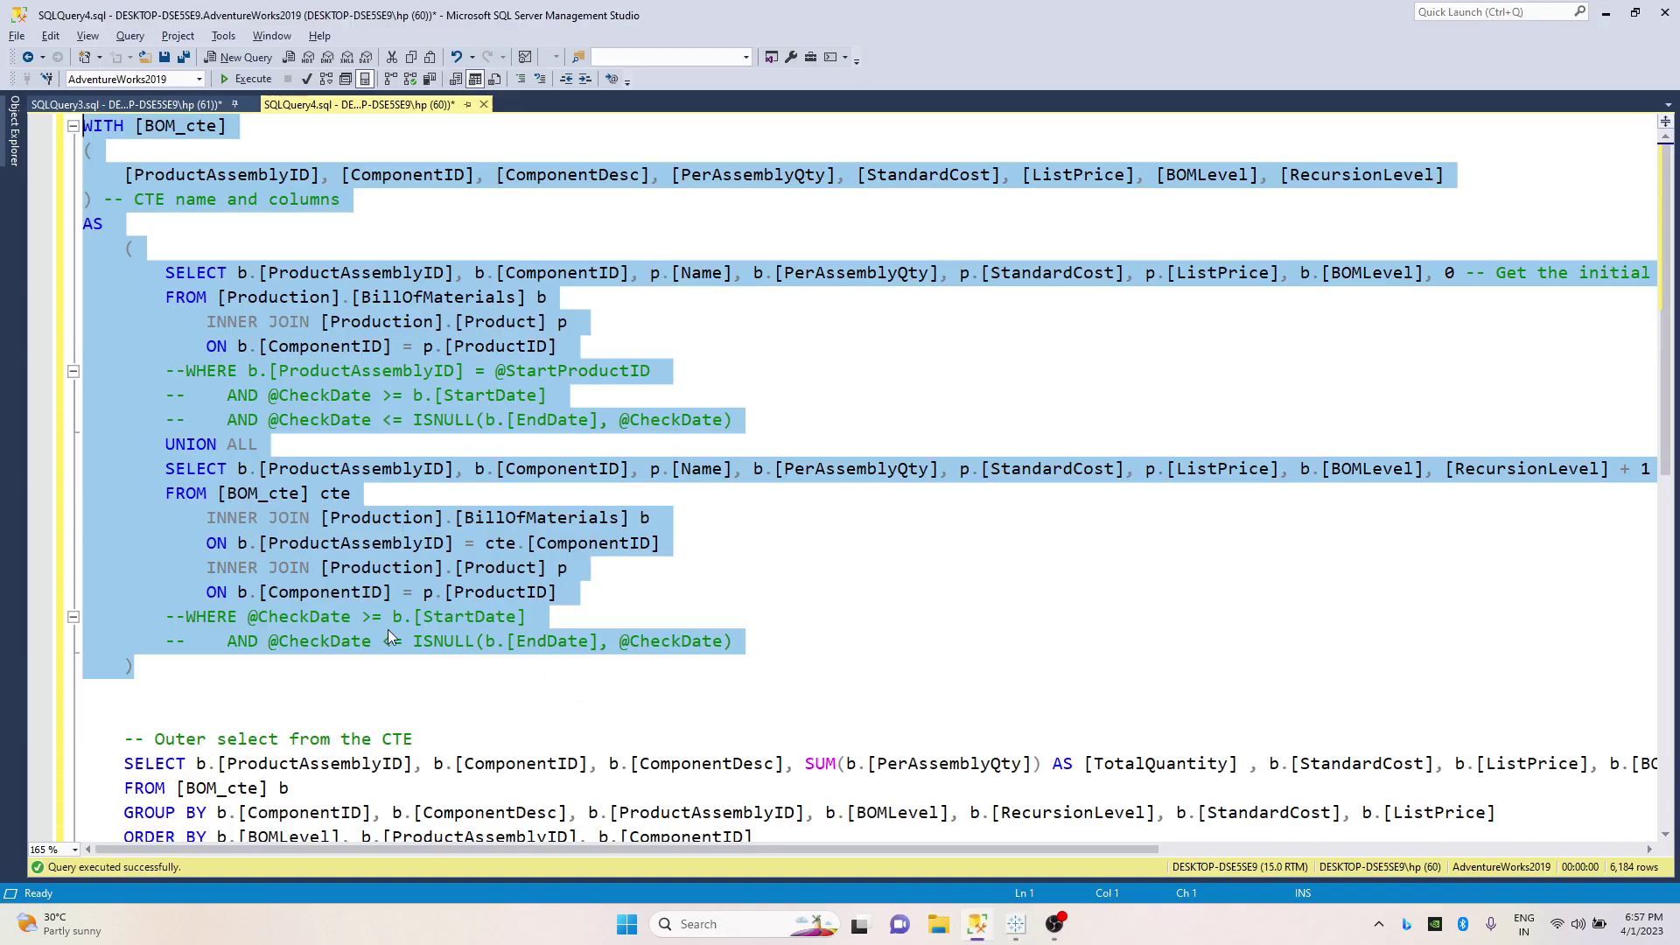
{"action": "scroll", "coordinate": [380, 639], "scroll_direction": "down", "scroll_amount": 2}
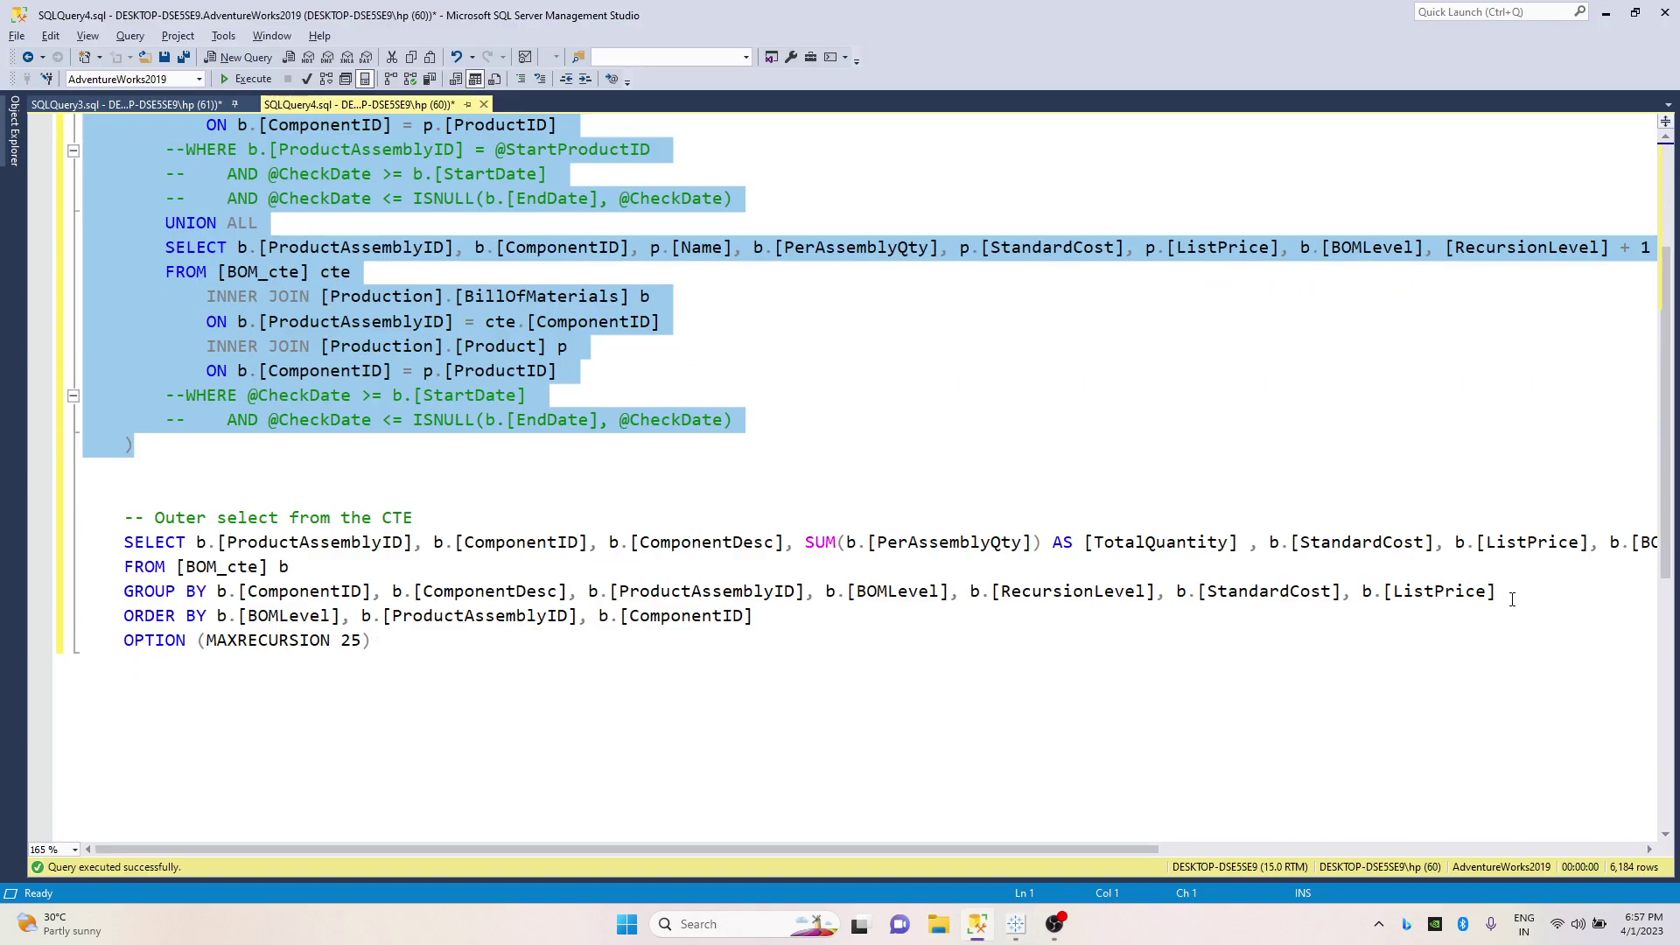
{"action": "left_click_drag", "start_coordinate": [1512, 598], "coordinate": [7, 548]}
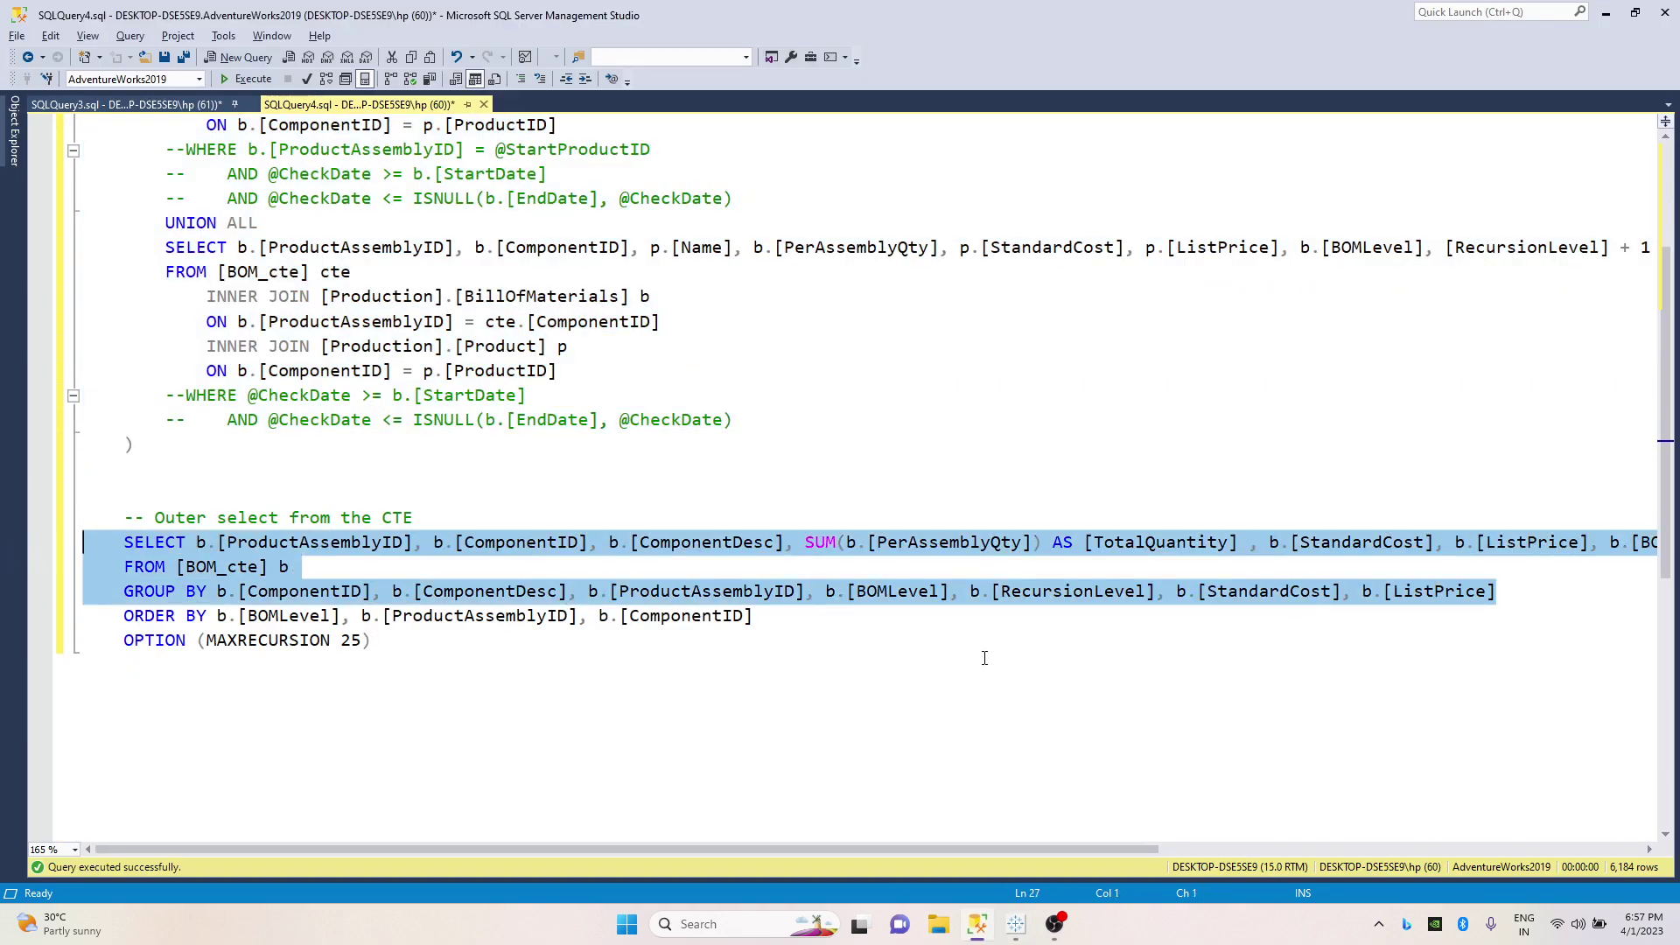
Paste the outer SELECT into custom SQL, replace [BOM_cte] with #TEMP_TABLE, and run it.
{"action": "key", "text": "alt+Tab"}
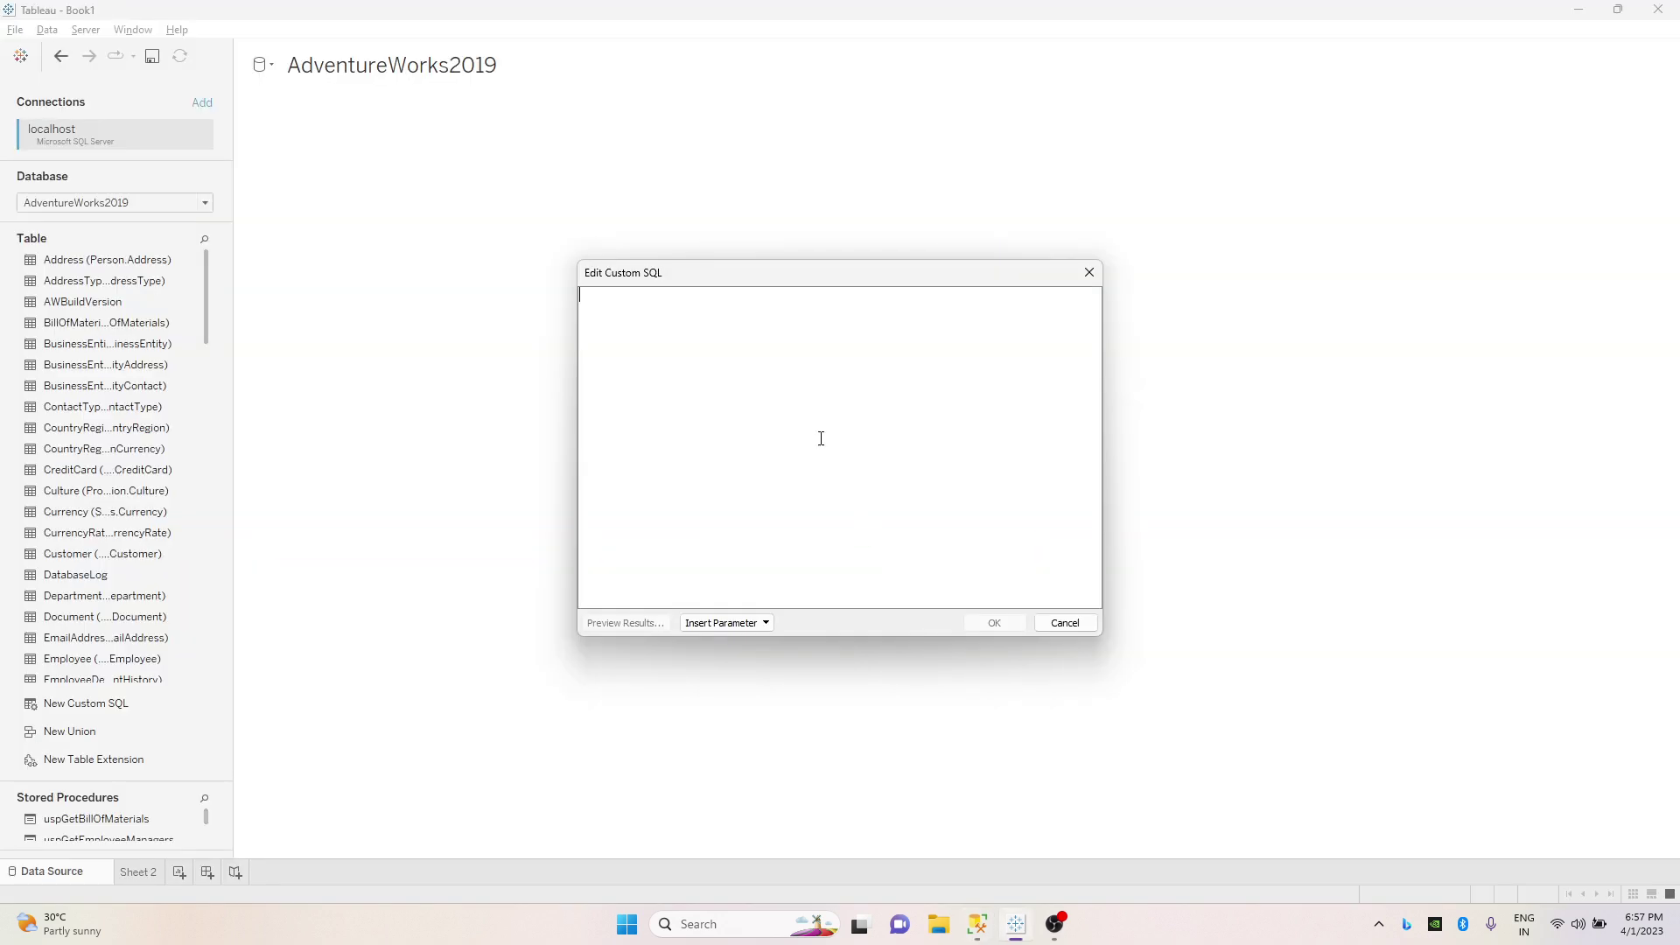
{"action": "key", "text": "ctrl+v"}
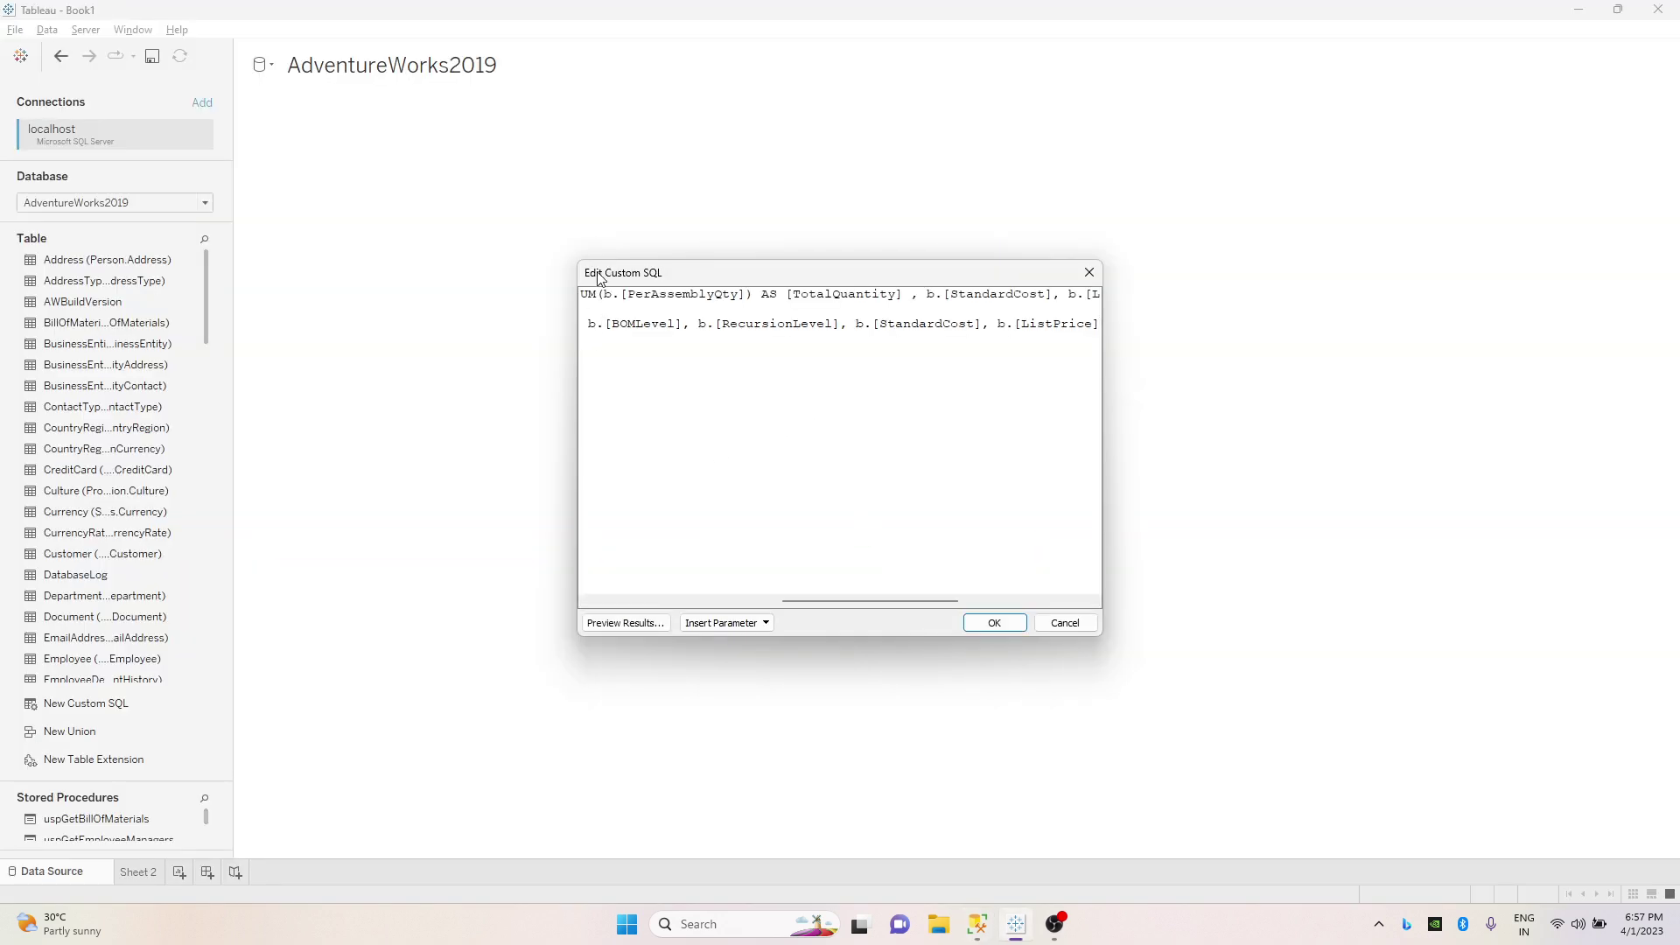
{"action": "left_click_drag", "start_coordinate": [579, 263], "coordinate": [95, 126]}
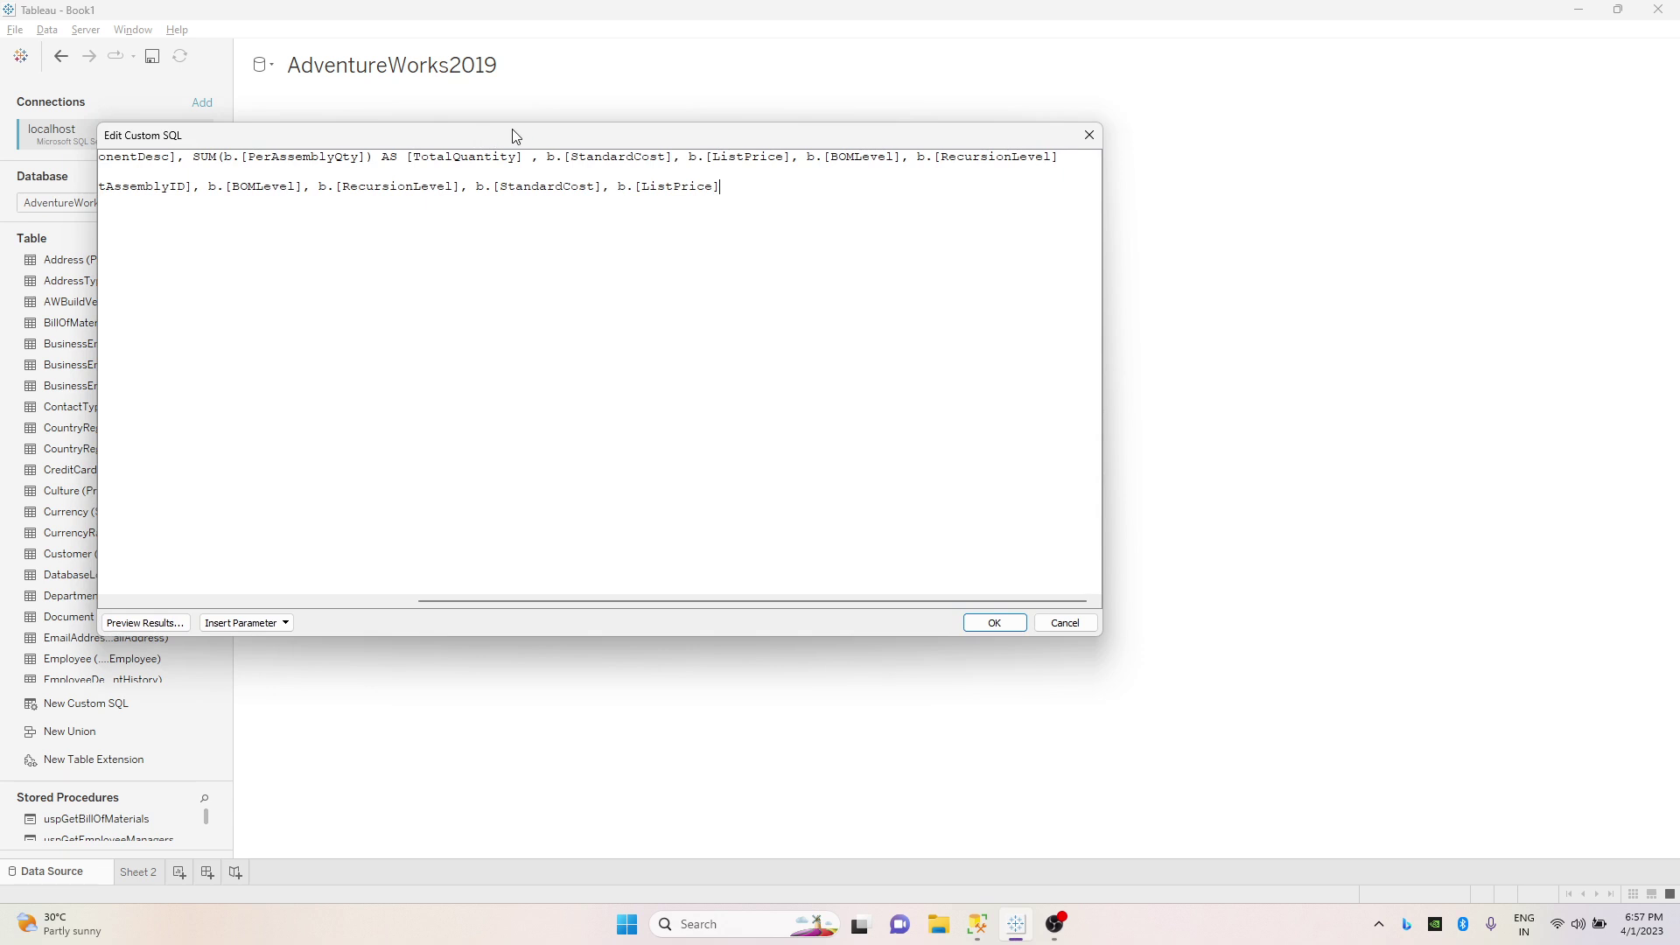
{"action": "left_click_drag", "start_coordinate": [518, 138], "coordinate": [926, 143]}
{"action": "left_click_drag", "start_coordinate": [924, 607], "coordinate": [525, 608]}
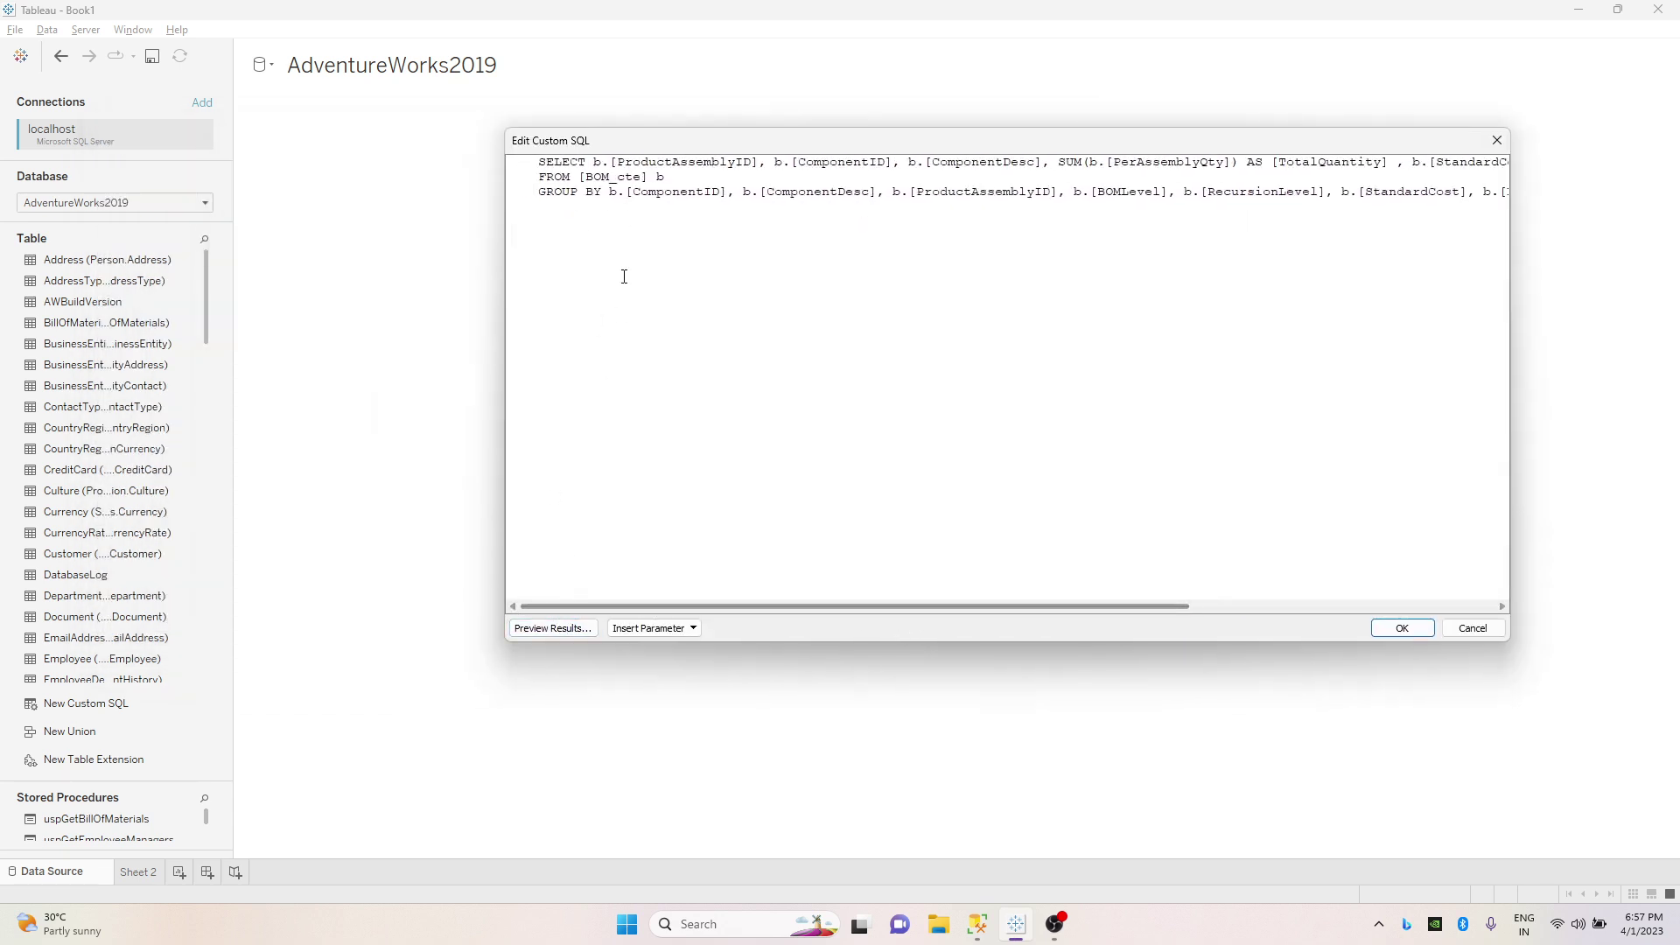
{"action": "mouse_move", "coordinate": [579, 176]}
{"action": "left_mouse_down"}
{"action": "mouse_move", "coordinate": [670, 177]}
{"action": "mouse_move", "coordinate": [651, 176]}
{"action": "left_mouse_up"}
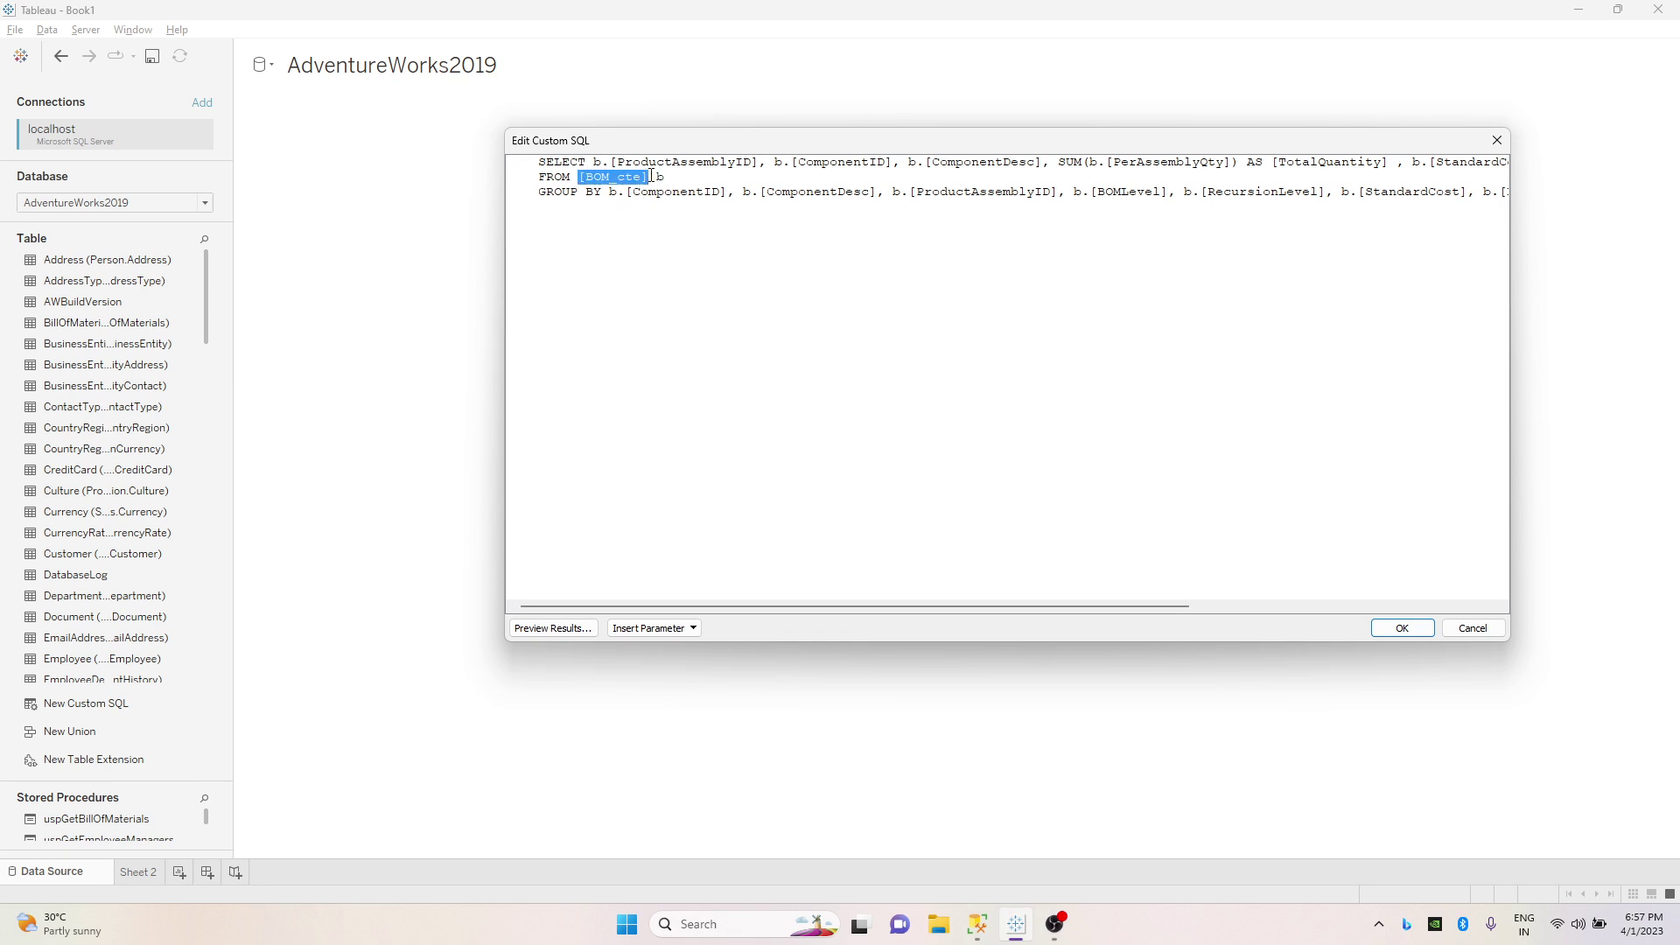
{"action": "key", "text": "BackSpace"}
{"action": "type", "text": "#TEMP_TAB"}
{"action": "type", "text": "LE"}
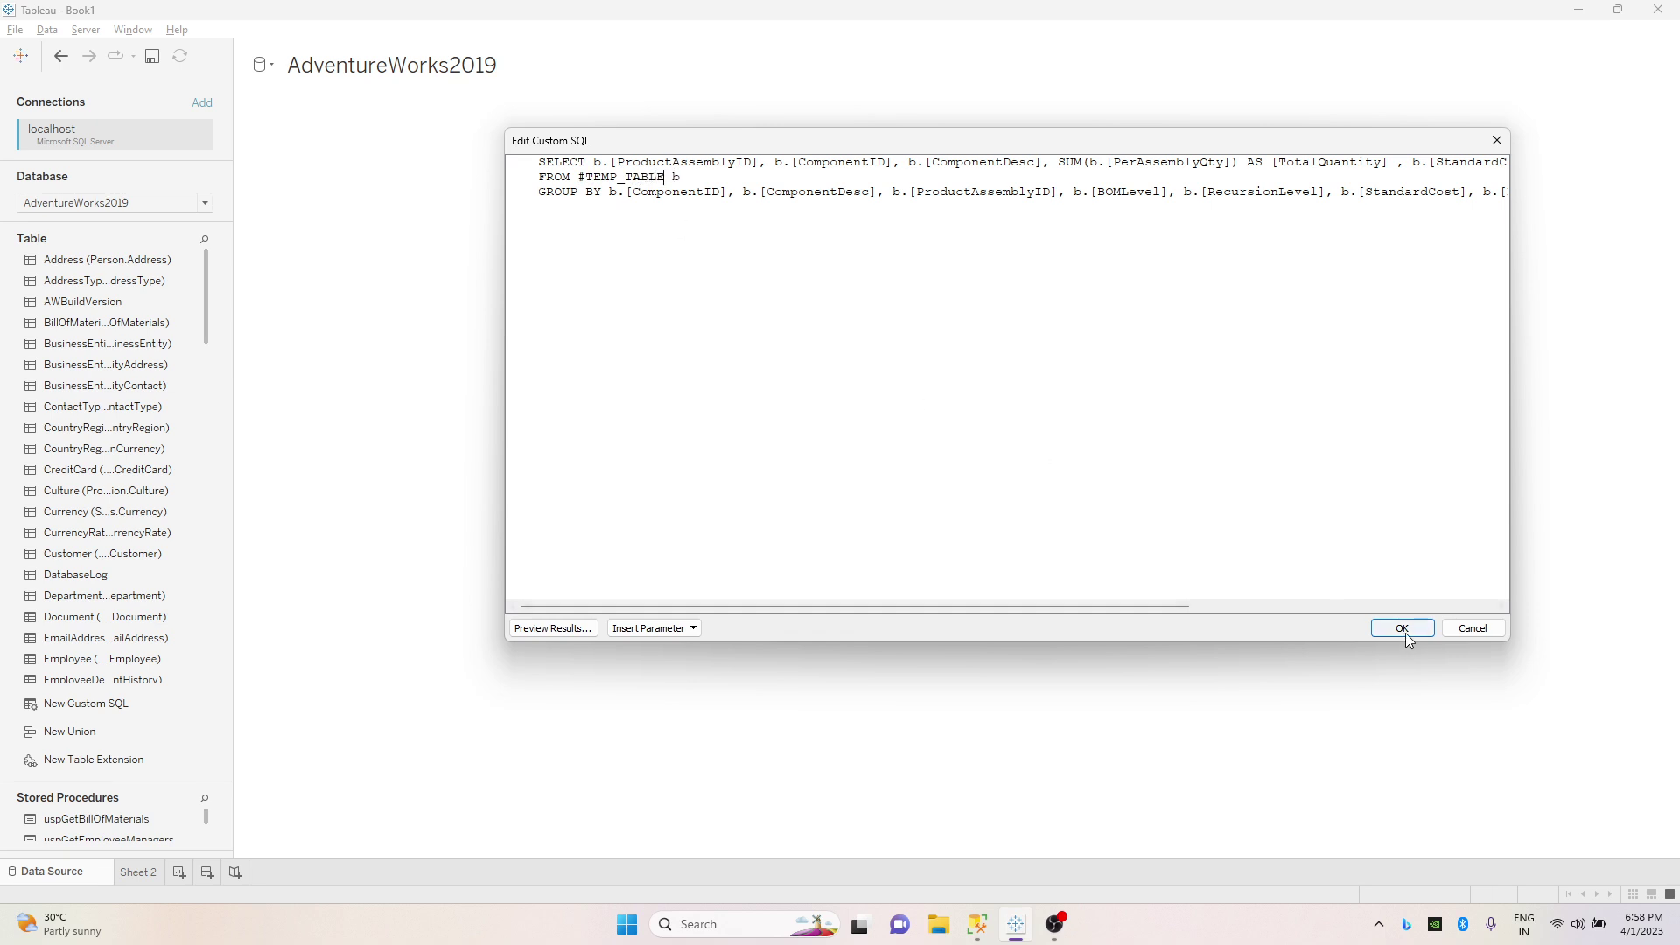
{"action": "left_click", "coordinate": [1403, 629]}
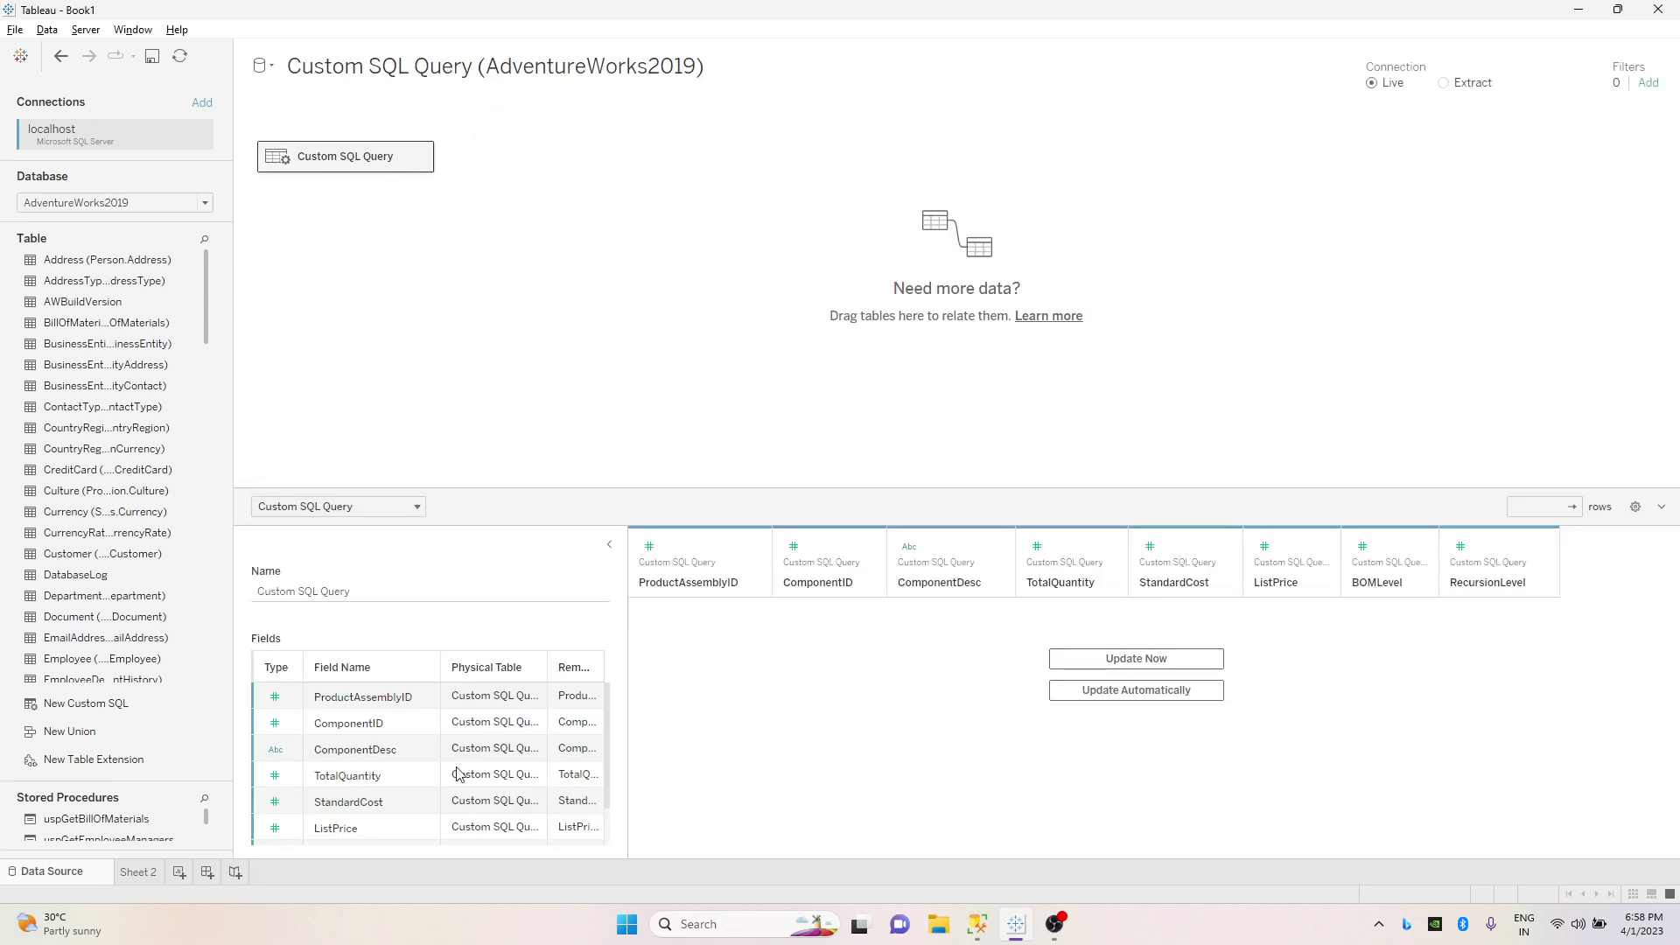
On Sheet 2, put ComponentDesc in Rows with SUM(ListPrice) shown for each component.
{"action": "left_click", "coordinate": [136, 872]}
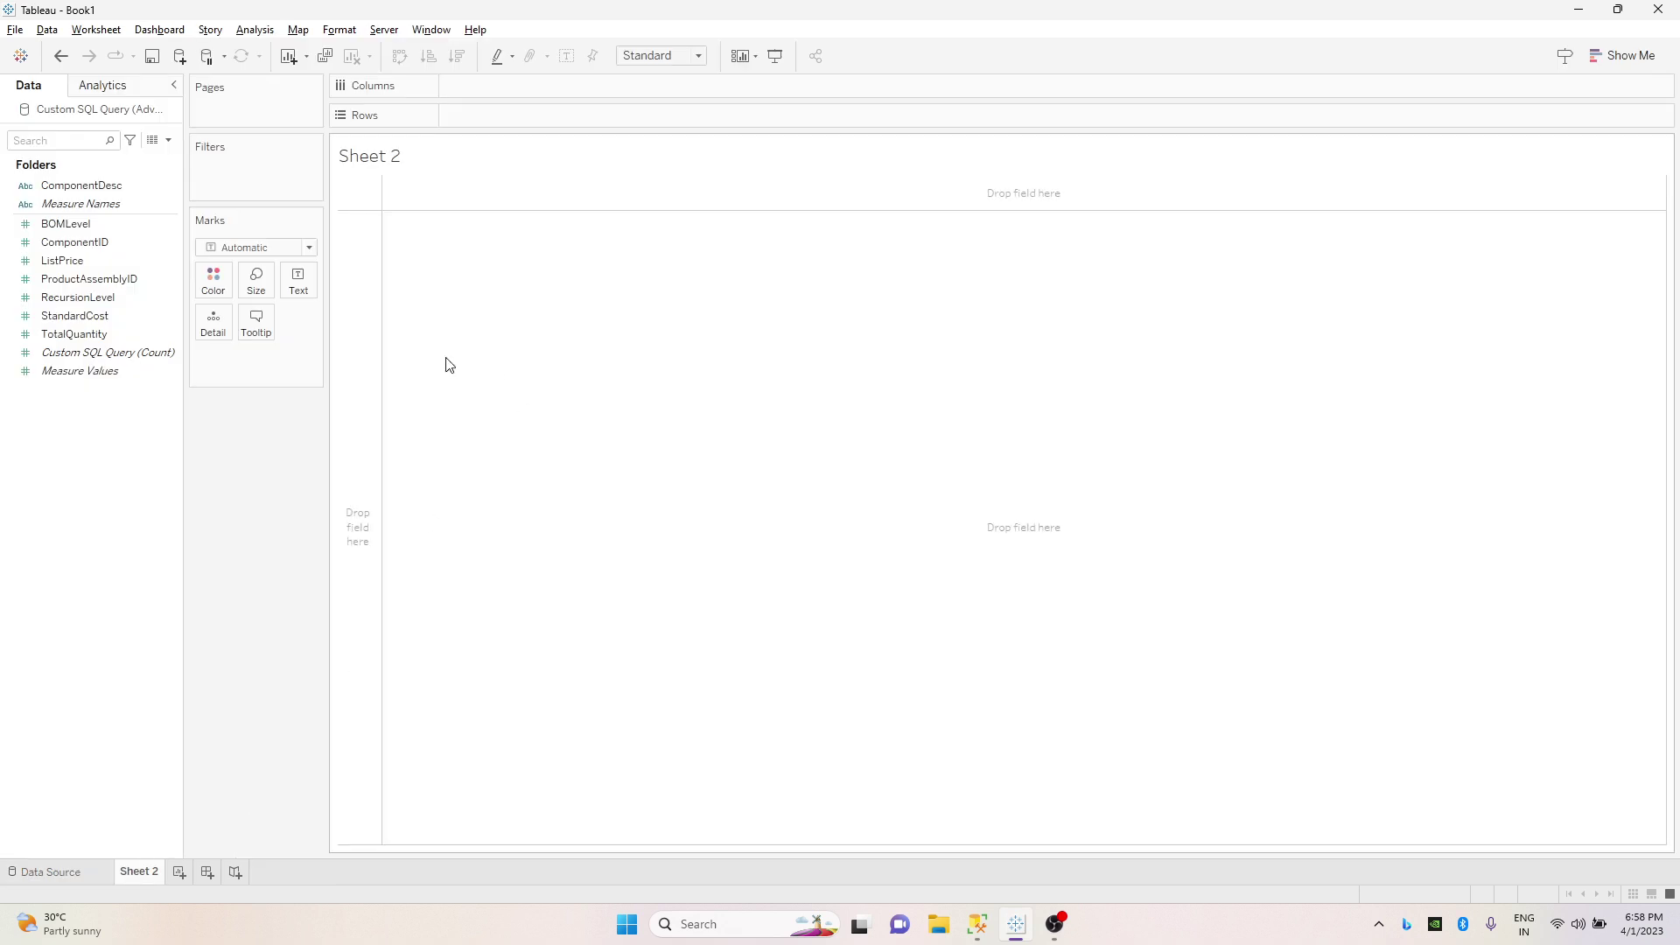
{"action": "left_click", "coordinate": [78, 193]}
{"action": "double_click", "coordinate": [79, 191]}
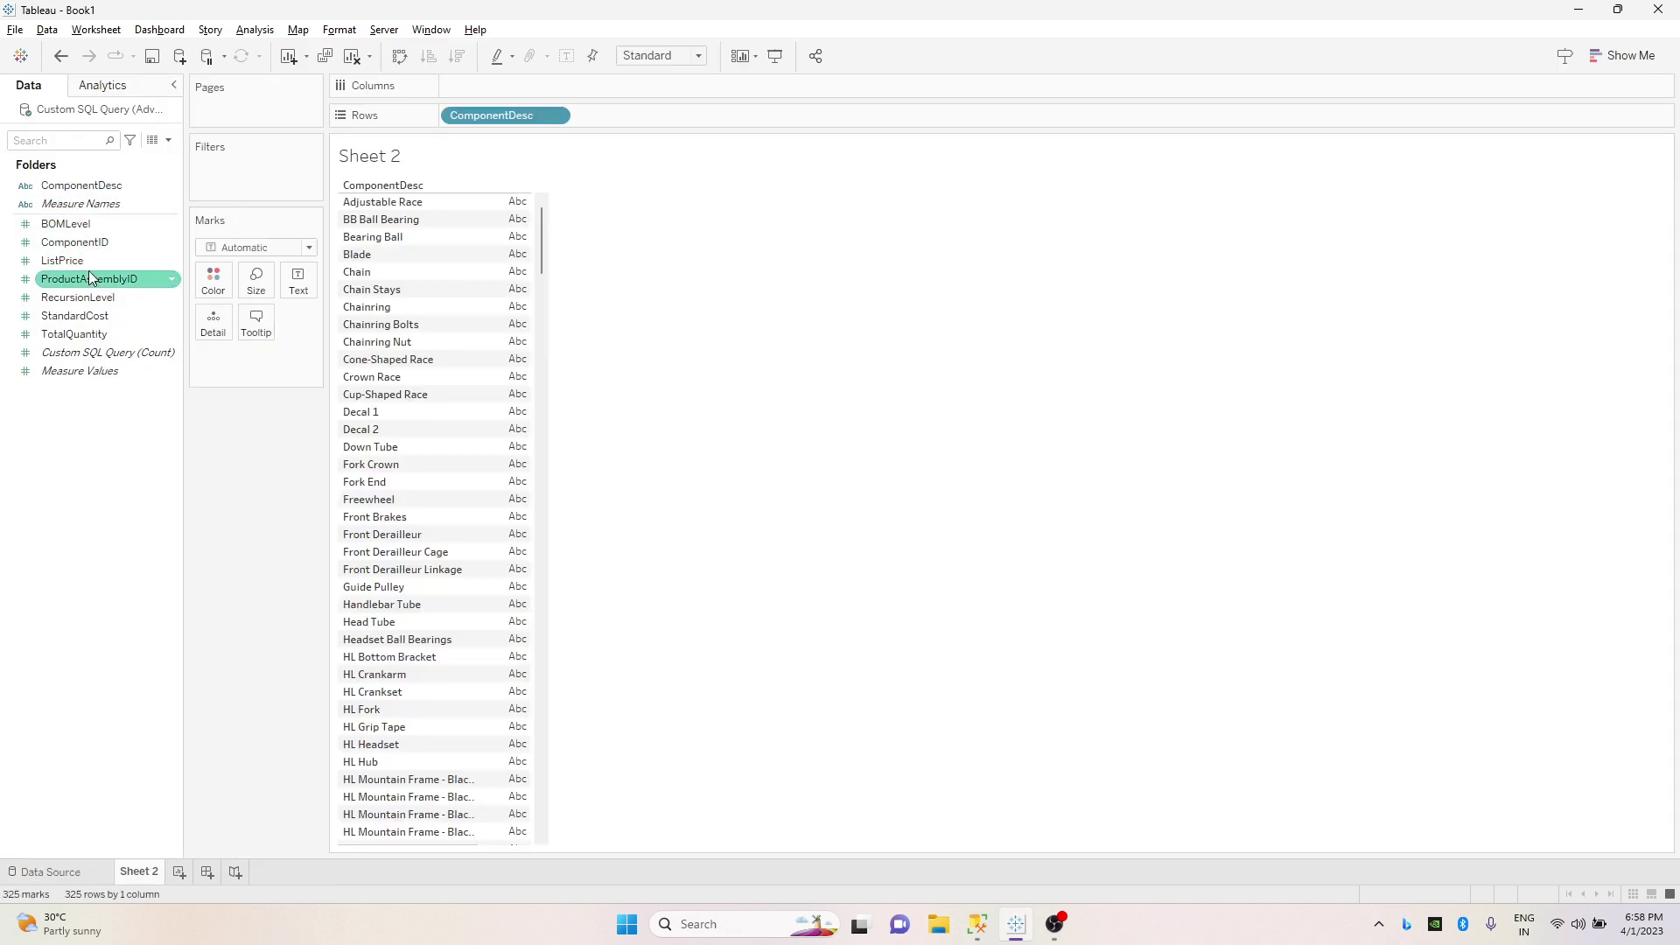
{"action": "double_click", "coordinate": [88, 269]}
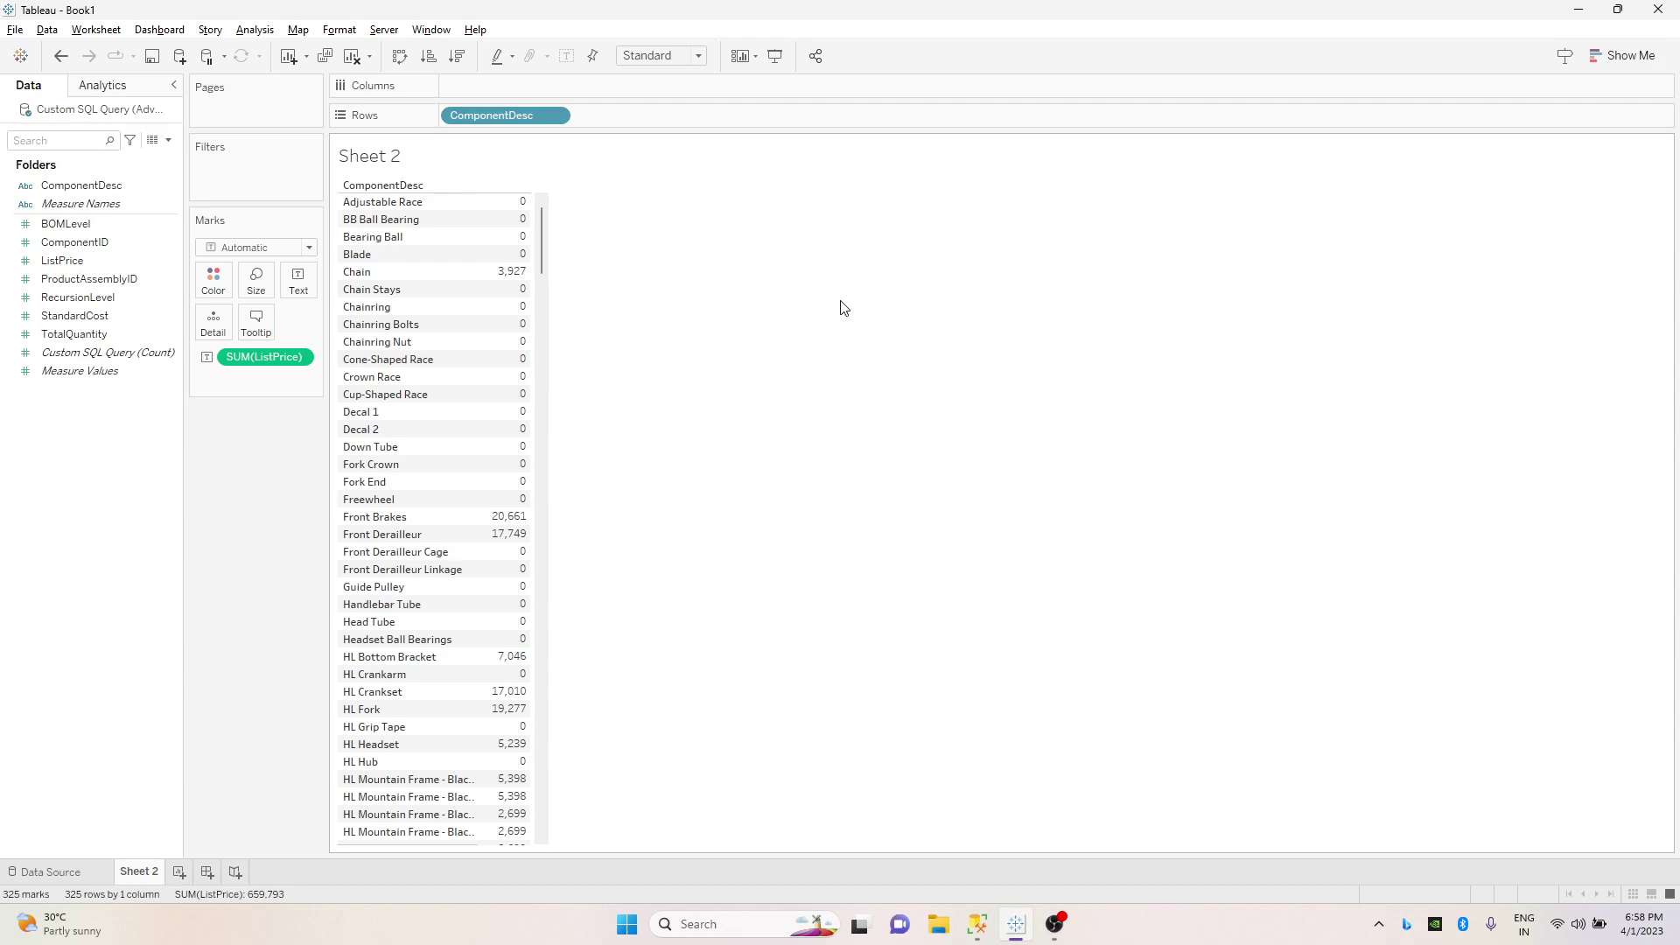